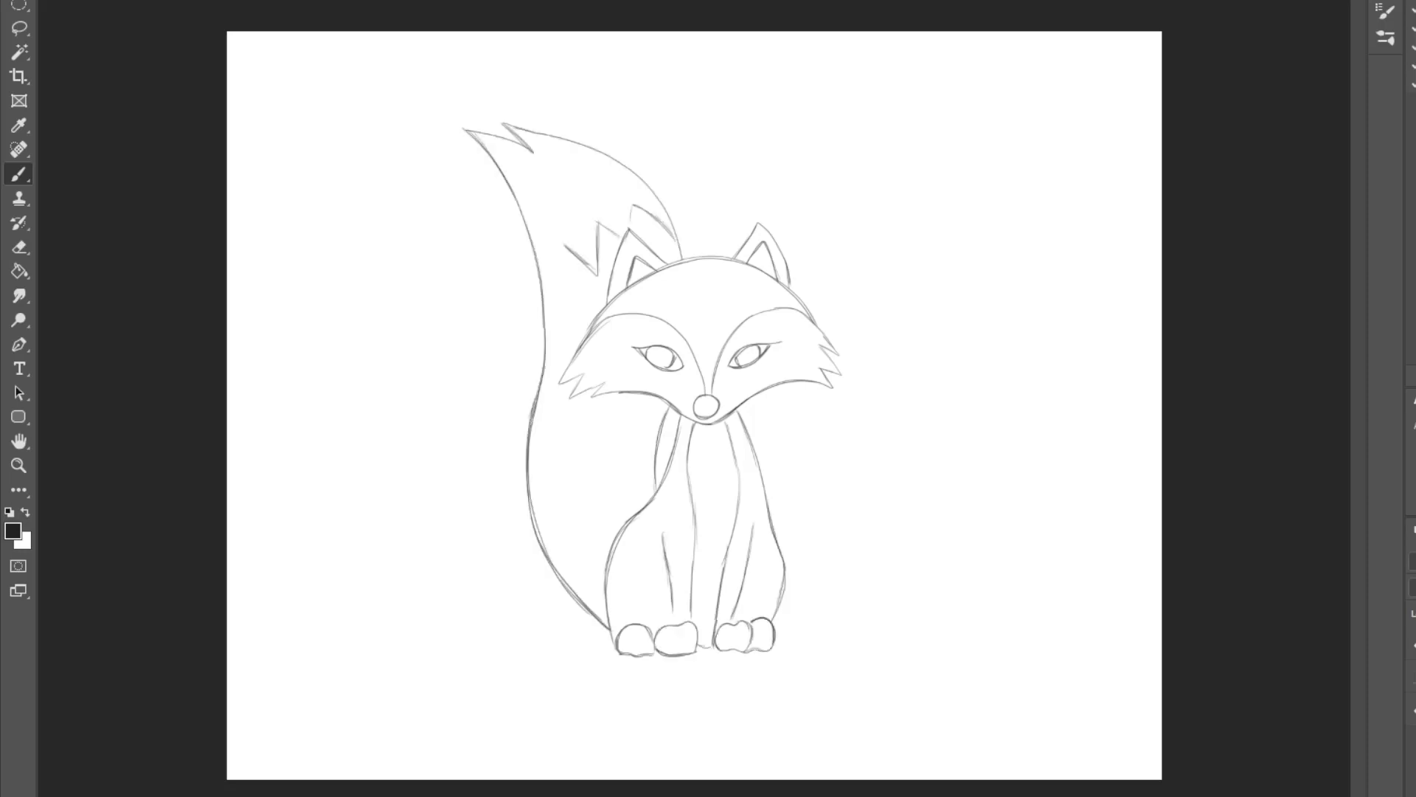
# Lasso-trace the first part of the fox's tail outline on the sketch.
pyautogui.moveTo(317, 92); pyautogui.dragTo(361, 381)
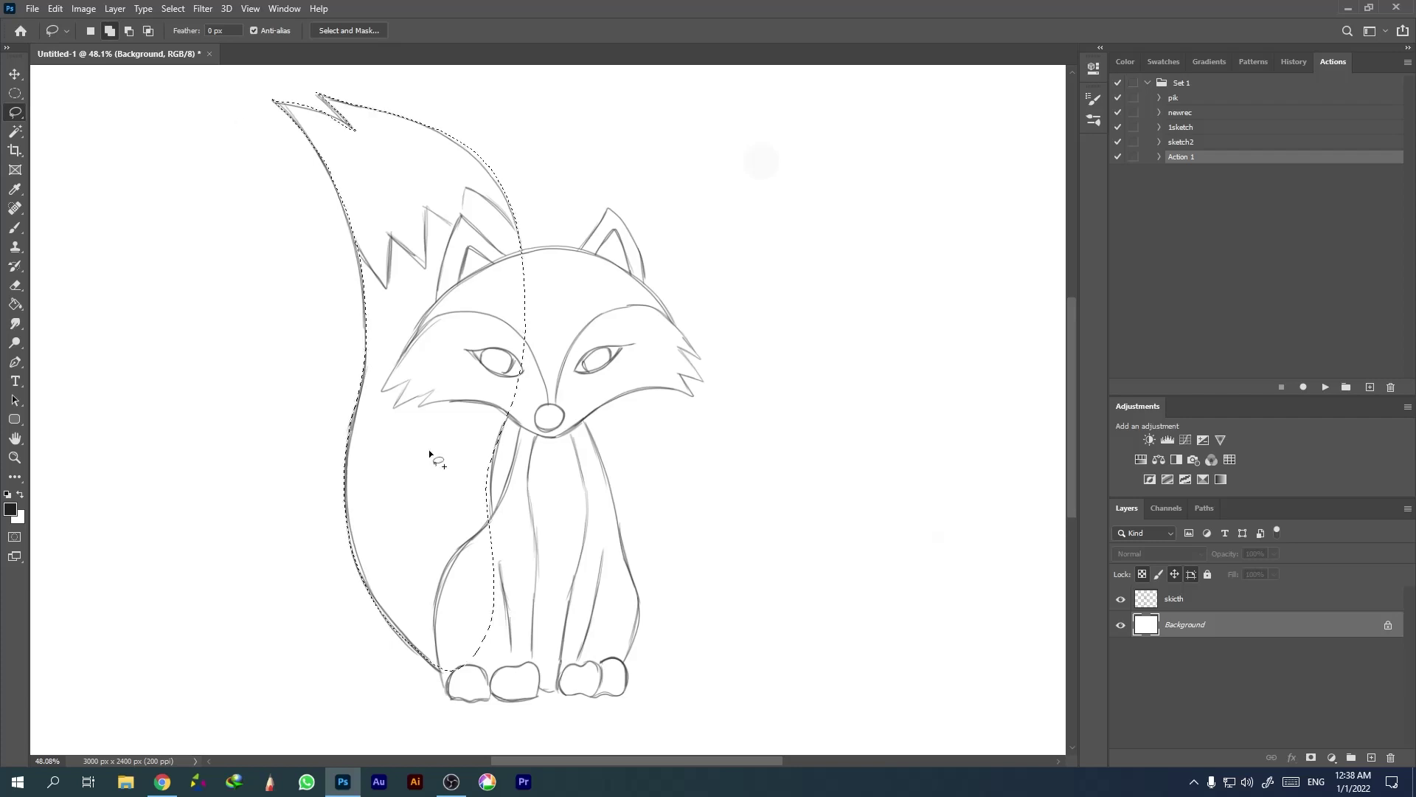
# Finish the tail selection and paint the tail orange.
pyautogui.moveTo(361, 381)
pyautogui.mouseDown()
pyautogui.moveTo(451, 135)
pyautogui.moveTo(478, 648)
pyautogui.mouseUp()
pyautogui.moveTo(384, 561)
pyautogui.mouseDown()
pyautogui.moveTo(475, 345)
pyautogui.moveTo(295, 118)
pyautogui.mouseUp()
pyautogui.hotkey('ctrl', 'd')
# On a new layer, lasso the fox's body and paint it orange.
pyautogui.hotkey('ctrl', 'shift', 'alt', 'n')
pyautogui.press('l')
pyautogui.moveTo(523, 406)
pyautogui.mouseDown()
pyautogui.moveTo(469, 696)
pyautogui.moveTo(601, 695)
pyautogui.mouseUp()
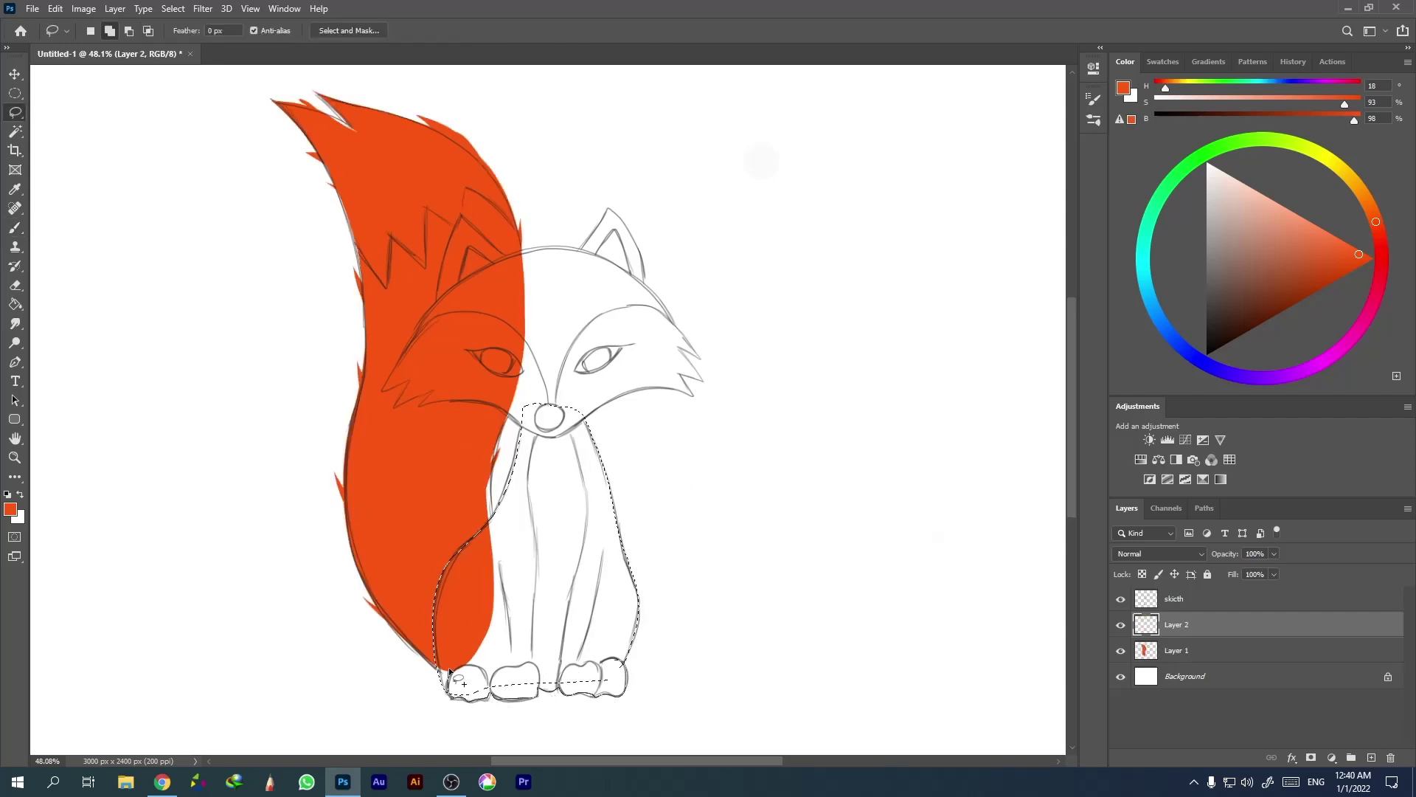
pyautogui.press('b')
pyautogui.moveTo(487, 517); pyautogui.dragTo(604, 561)
pyautogui.moveTo(458, 672); pyautogui.dragTo(620, 675)
# On a new layer, select the fox's ears and paint them orange.
pyautogui.hotkey('ctrl', 'shift', 'alt', 'n')
pyautogui.press('l')
pyautogui.hotkey('ctrl', 'd')
pyautogui.moveTo(584, 247)
pyautogui.mouseDown()
pyautogui.moveTo(643, 286)
pyautogui.moveTo(627, 265)
pyautogui.mouseUp()
pyautogui.press('b')
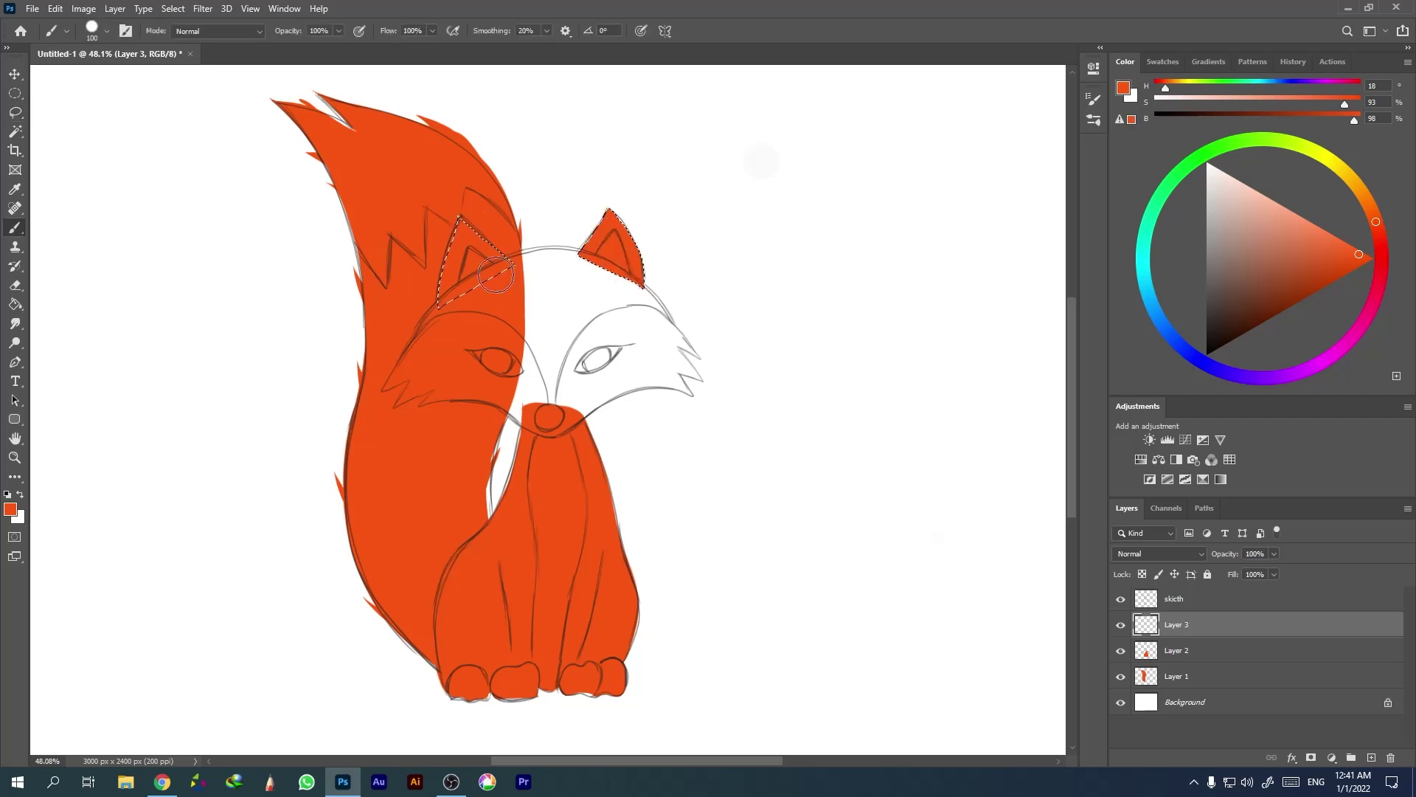
pyautogui.hotkey('ctrl', 'shift', 'alt', 'n')
pyautogui.press('l')
pyautogui.moveTo(452, 314); pyautogui.dragTo(410, 383)
# Lasso the fox's face and paint it grey.
pyautogui.moveTo(606, 309); pyautogui.dragTo(451, 314)
pyautogui.press('b')
pyautogui.moveTo(664, 346); pyautogui.dragTo(413, 369)
pyautogui.hotkey('ctrl', 'd')
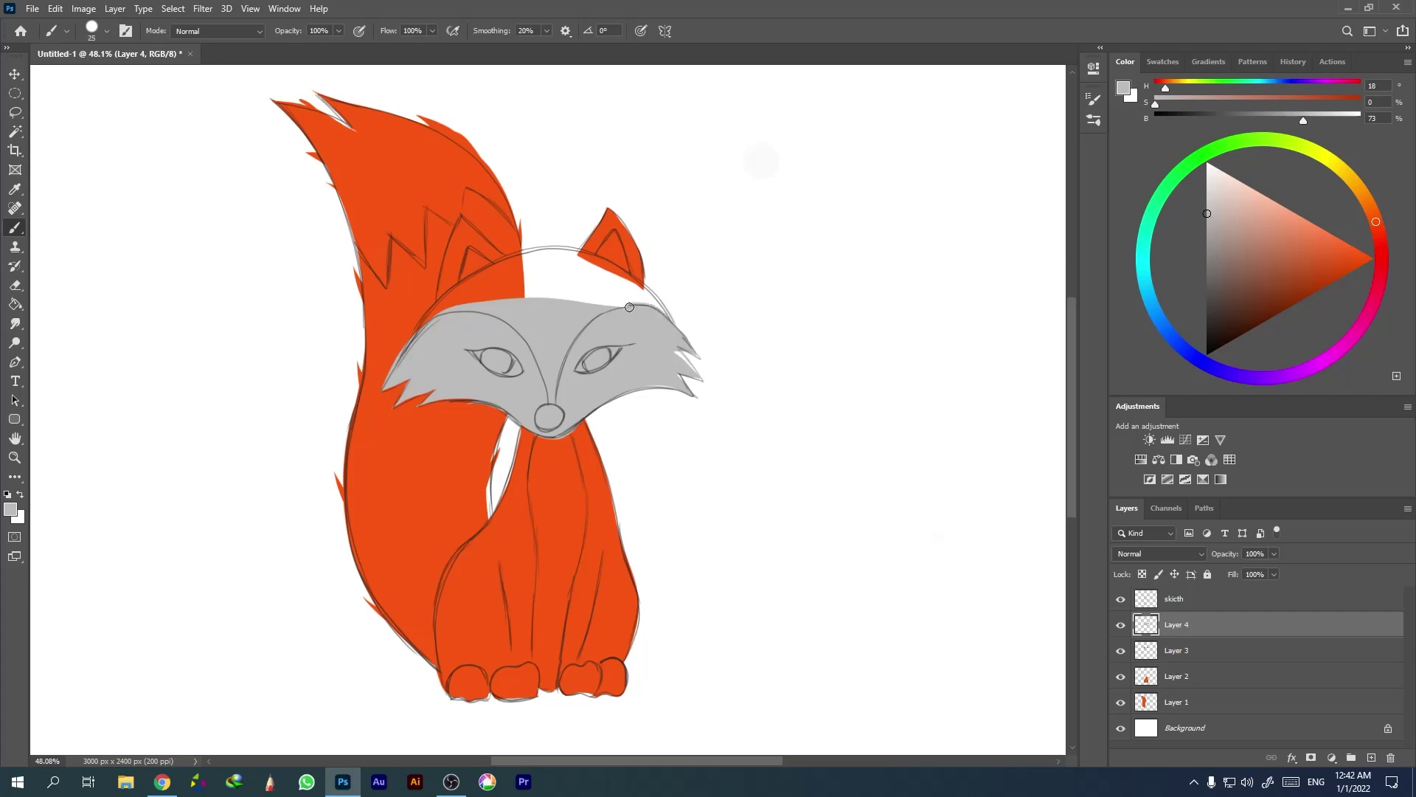
# On a new layer, select the forehead and paint it orange.
pyautogui.hotkey('ctrl', 'shift', 'alt', 'n')
pyautogui.press('l')
pyautogui.moveTo(560, 384); pyautogui.dragTo(555, 405)
pyautogui.press('b')
pyautogui.moveTo(516, 310); pyautogui.dragTo(649, 303)
pyautogui.hotkey('ctrl', 'd')
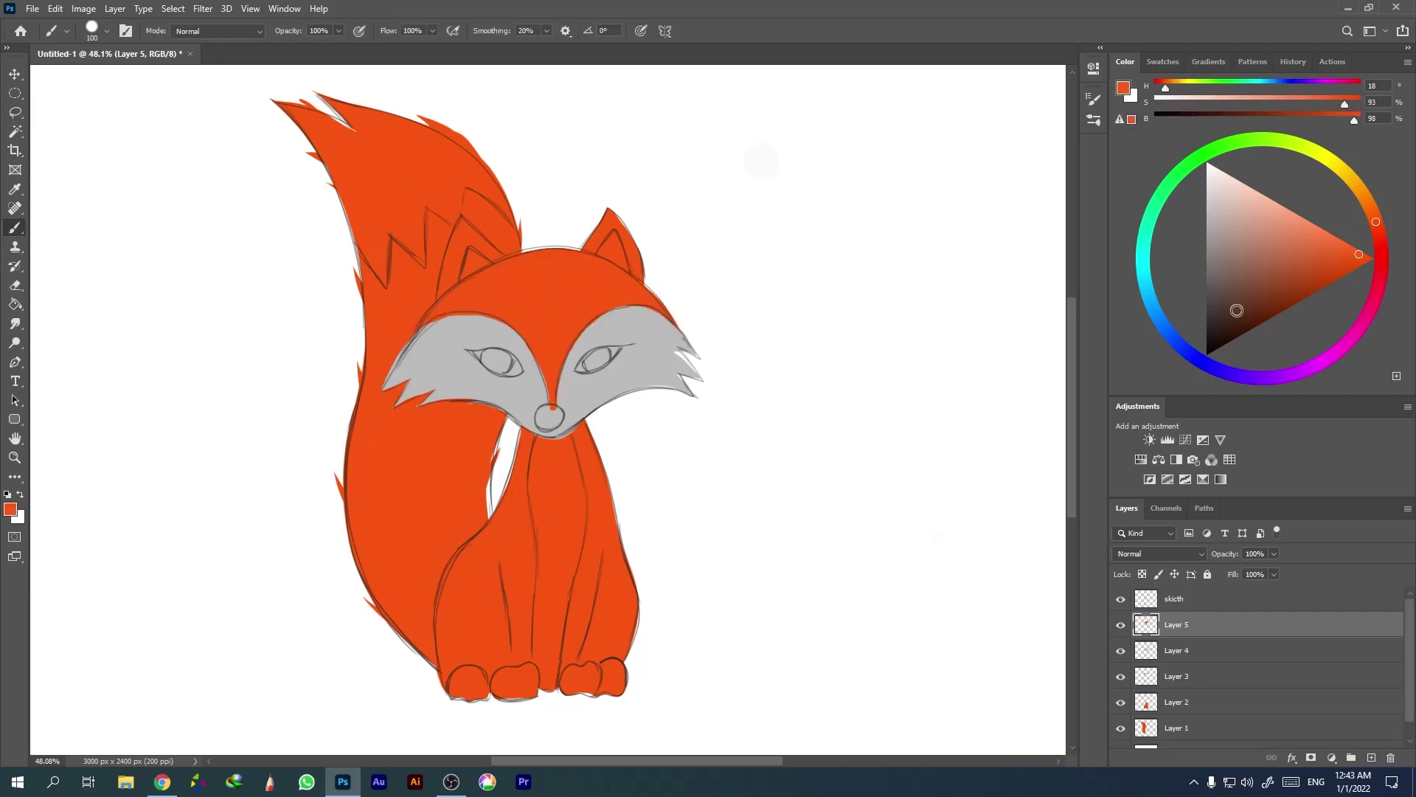
# Pick near-black for the nose and add a pale pink Solid Color background fill layer.
pyautogui.click(551, 417)
pyautogui.scroll(-1, 1239, 664)
pyautogui.click(1180, 735)
pyautogui.click(1332, 757)
pyautogui.click(1321, 499)
pyautogui.moveTo(1000, 216); pyautogui.dragTo(950, 208)
pyautogui.click(1259, 198)
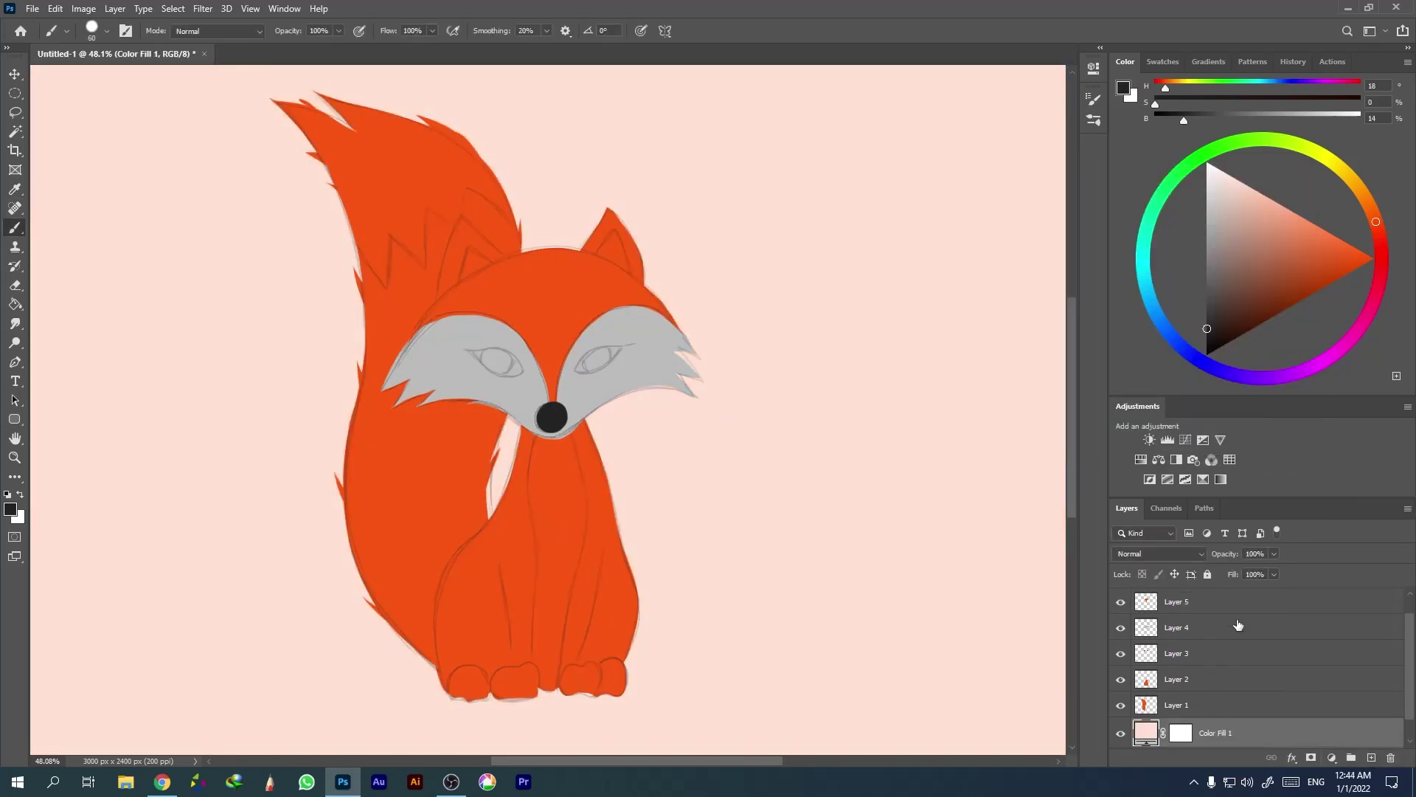
# Load the tail shape as a selection and add a mask to the tail layer.
pyautogui.click(1180, 704)
pyautogui.keyDown('ctrl'); pyautogui.click(1146, 704); pyautogui.keyUp('ctrl')
pyautogui.press('w')
pyautogui.click(1311, 758)
pyautogui.press('l')
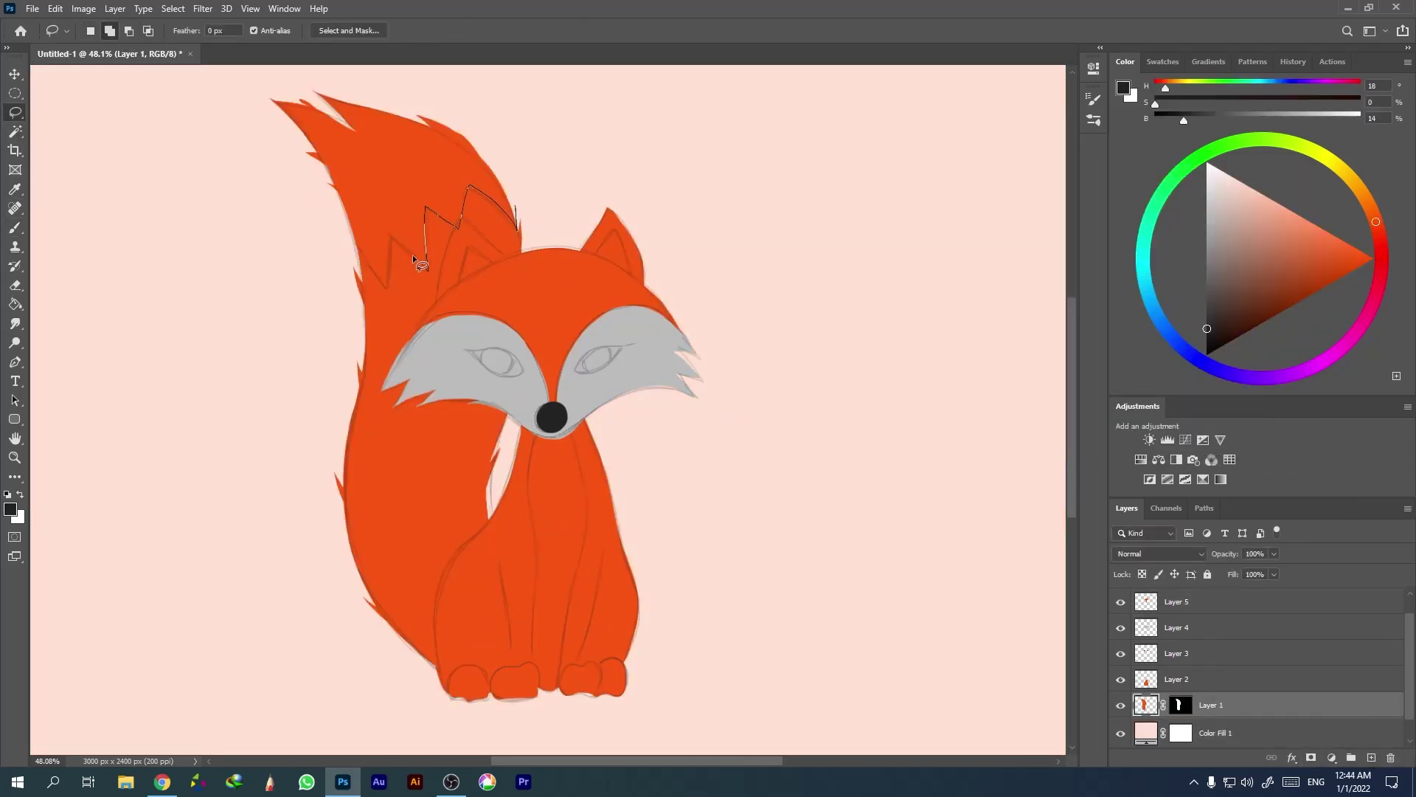
# Lasso the top of the tail and paint the tip grey.
pyautogui.moveTo(426, 255); pyautogui.dragTo(526, 181)
pyautogui.press('b')
pyautogui.keyDown('alt'); pyautogui.click(679, 373); pyautogui.keyUp('alt')
pyautogui.moveTo(472, 221); pyautogui.dragTo(384, 251)
pyautogui.moveTo(310, 118); pyautogui.dragTo(443, 170)
pyautogui.moveTo(331, 148); pyautogui.dragTo(413, 221)
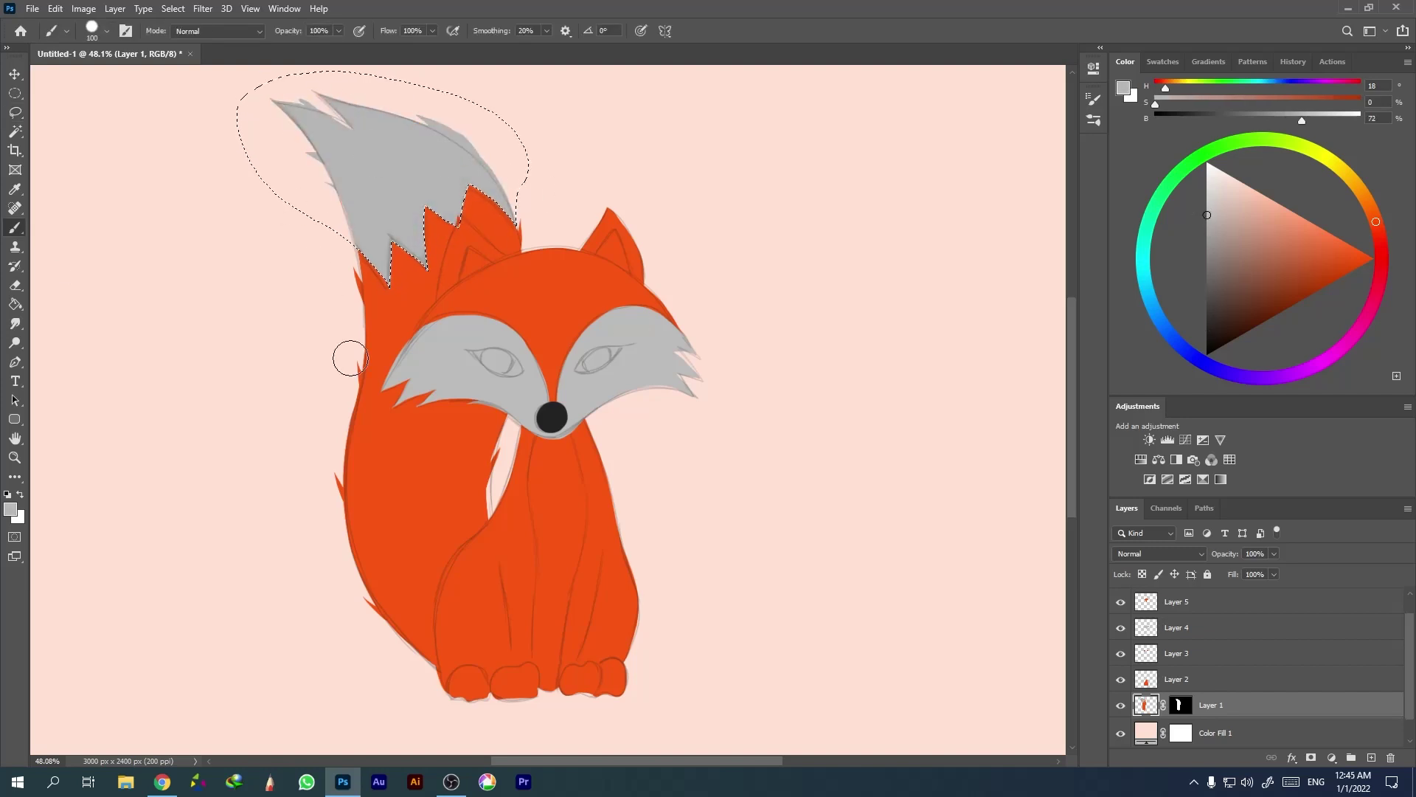
pyautogui.hotkey('alt', 'BackSpace')
pyautogui.hotkey('ctrl', 'z')
# Add a new layer above the tail and clip it with Create Clipping Mask.
pyautogui.press('w')
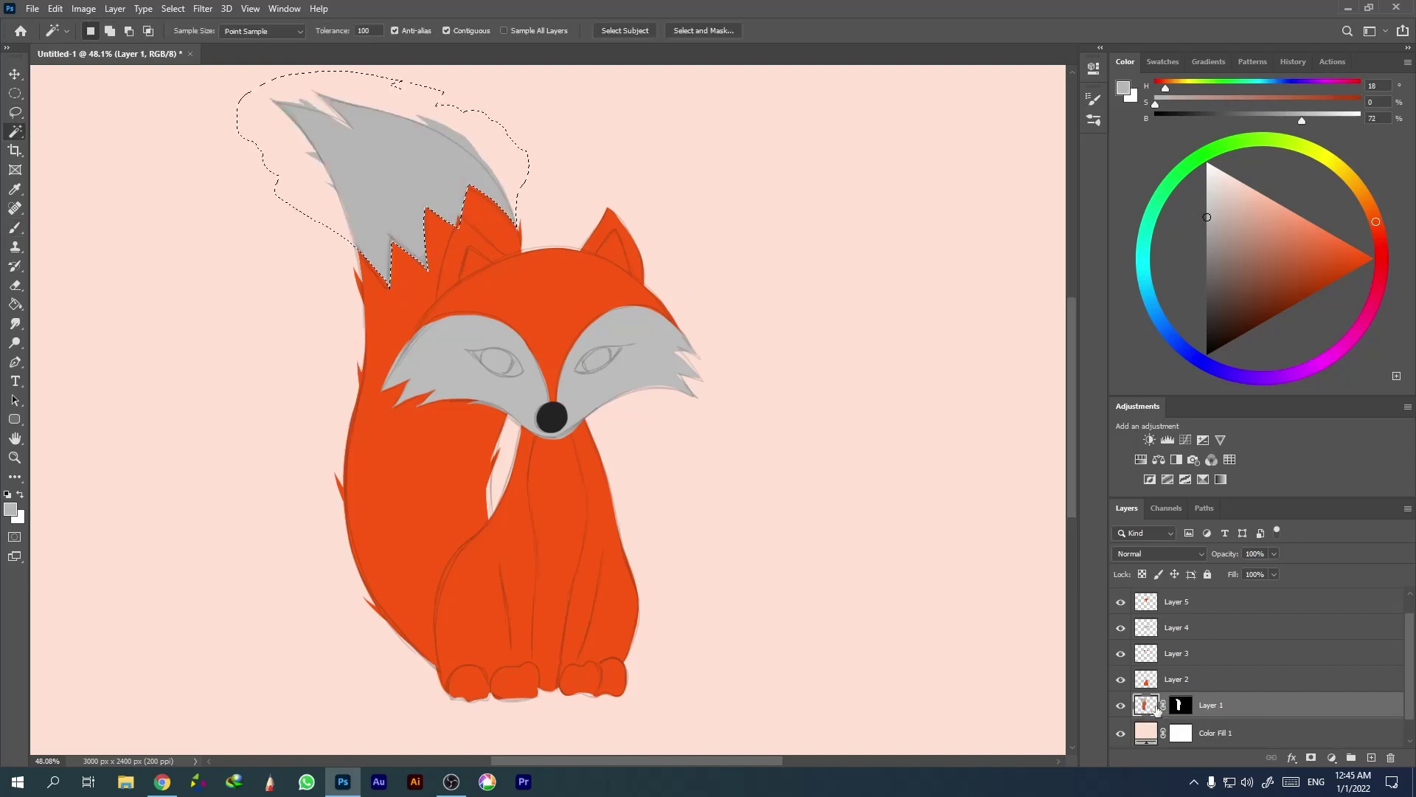
pyautogui.hotkey('ctrl', 'j')
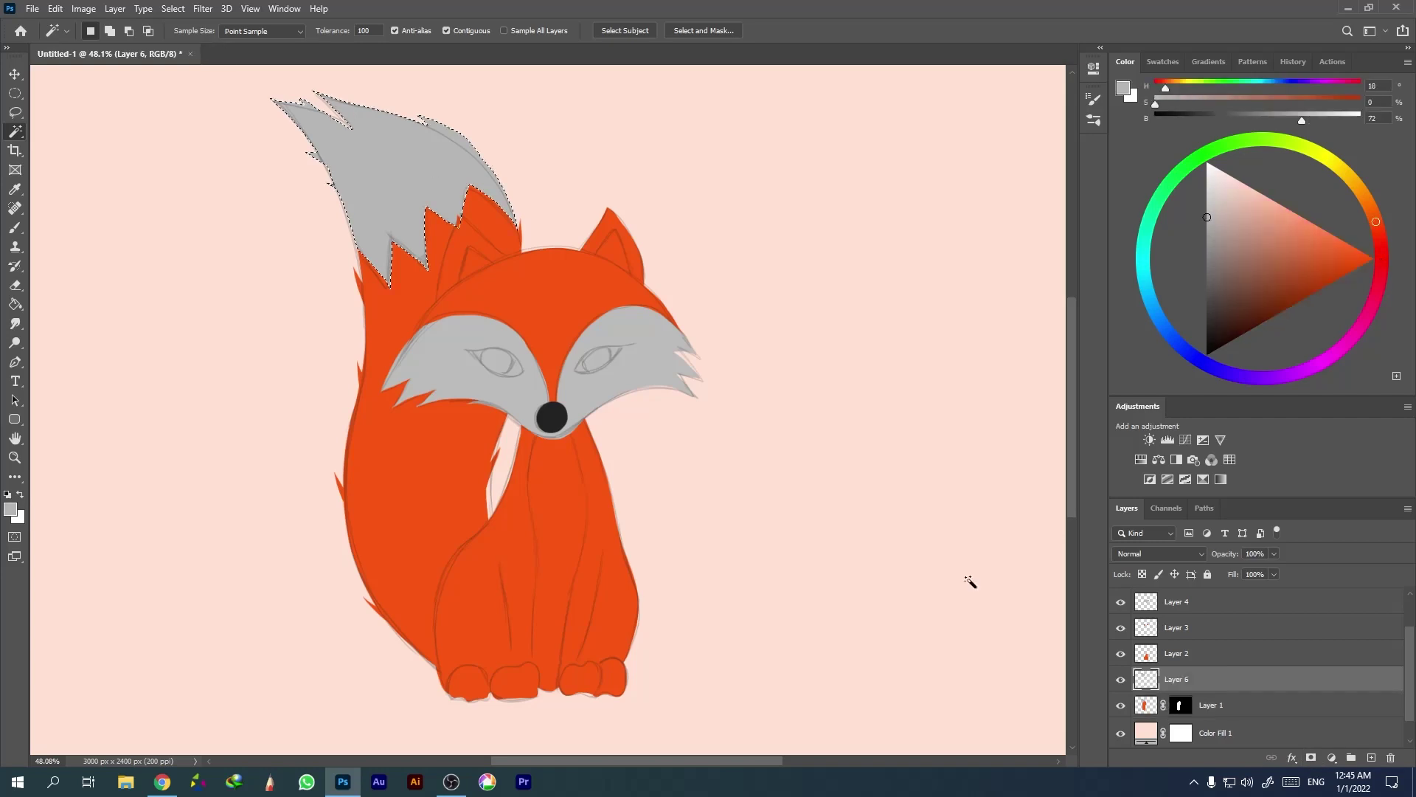
pyautogui.rightClick(1188, 653)
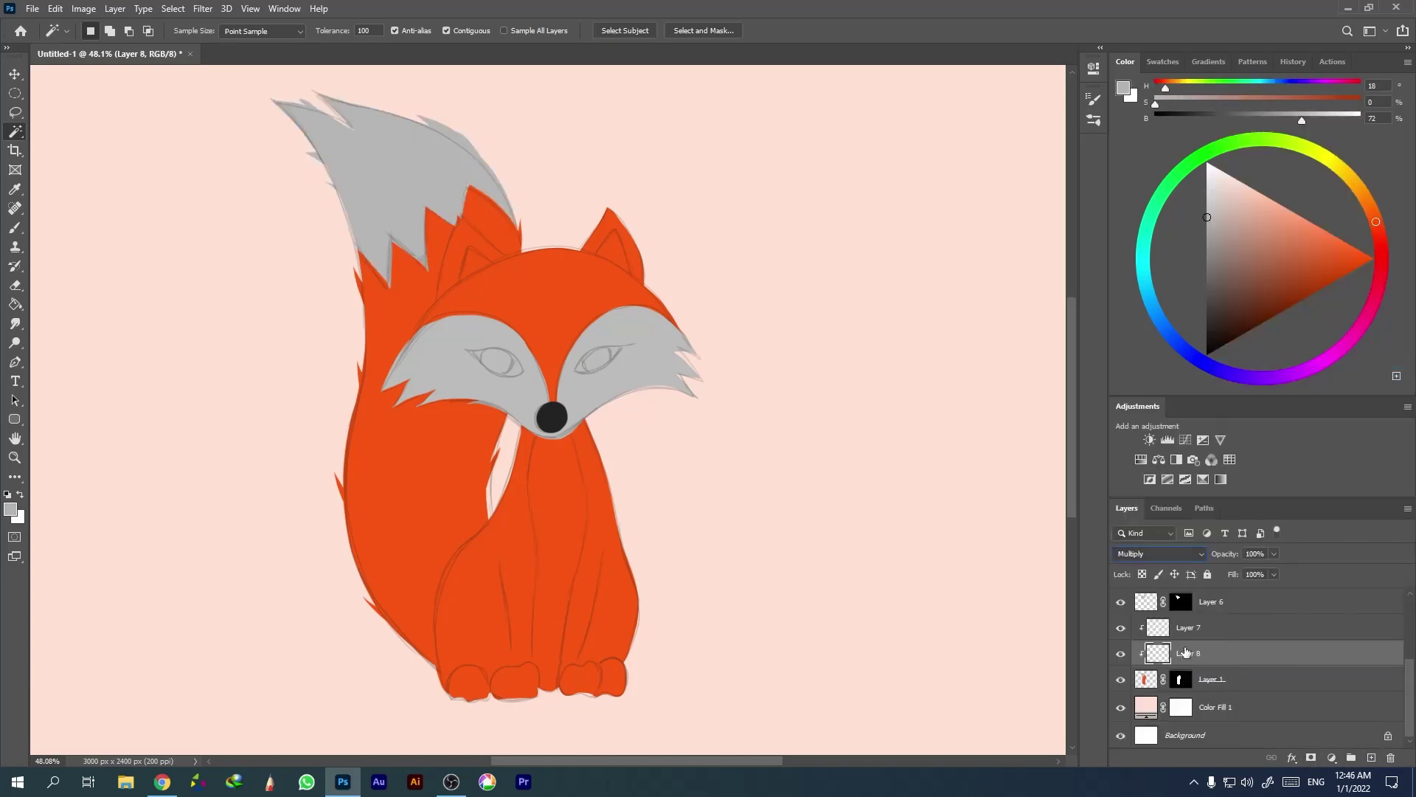
# With a textured sampled brush in fox orange, paint darker shading strokes on the tail.
pyautogui.press('b')
pyautogui.rightClick(1102, 554)
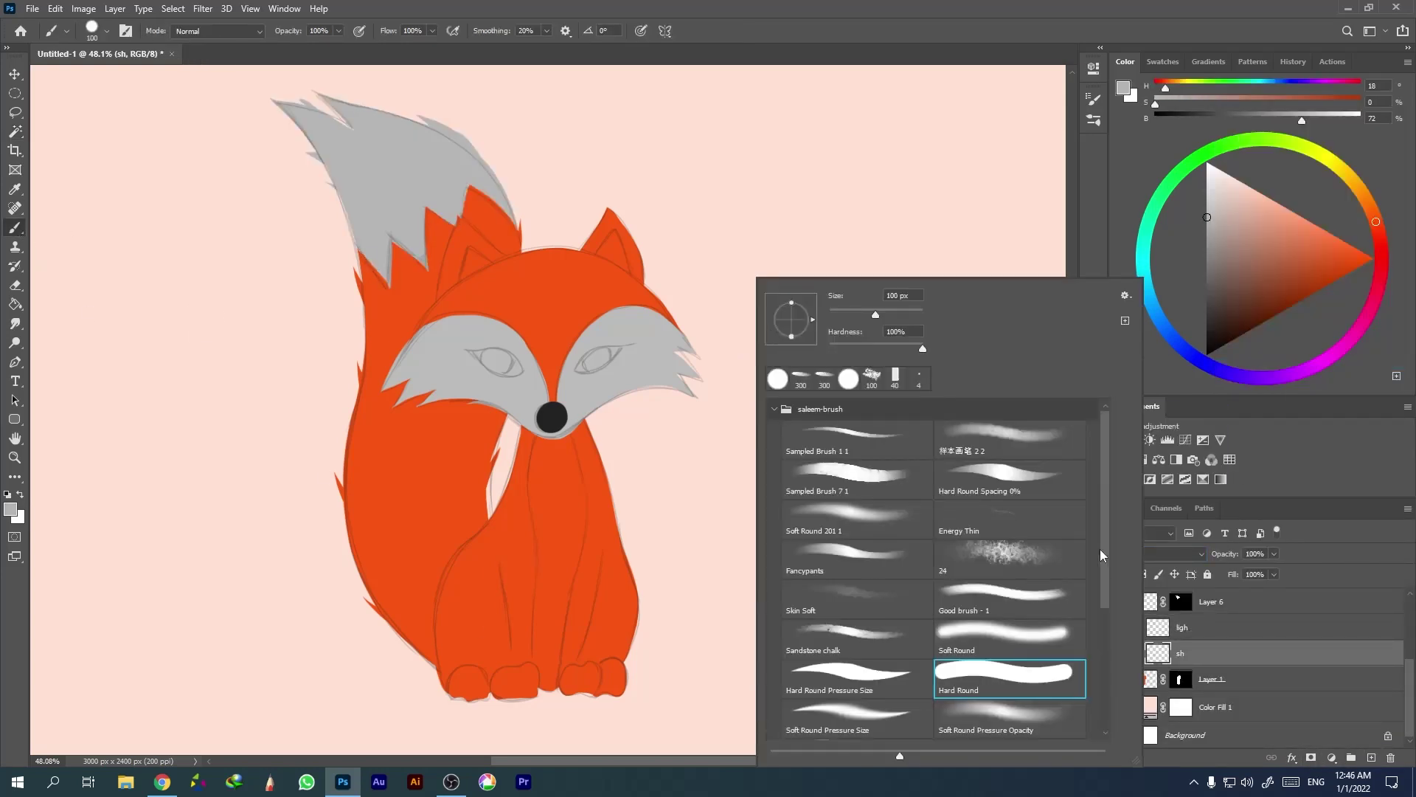
pyautogui.doubleClick(856, 438)
pyautogui.keyDown('alt'); pyautogui.click(487, 461); pyautogui.keyUp('alt')
pyautogui.moveTo(487, 413)
pyautogui.mouseDown()
pyautogui.moveTo(469, 516)
pyautogui.moveTo(413, 626)
pyautogui.mouseUp()
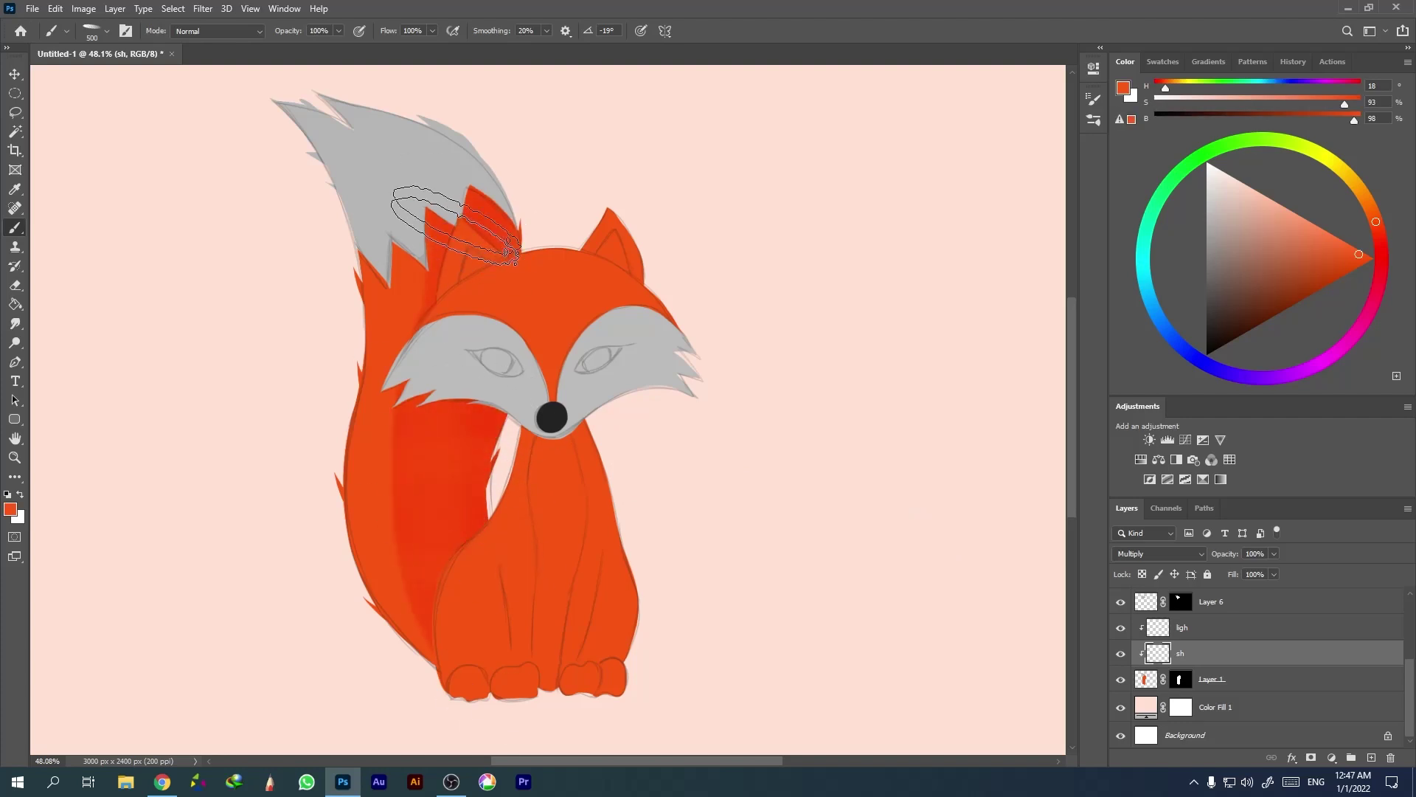
# Paint light highlight strokes down the tail's left edge using a darker orange on the shading layer.
pyautogui.hotkey('alt', ']')
pyautogui.moveTo(363, 259); pyautogui.dragTo(367, 579)
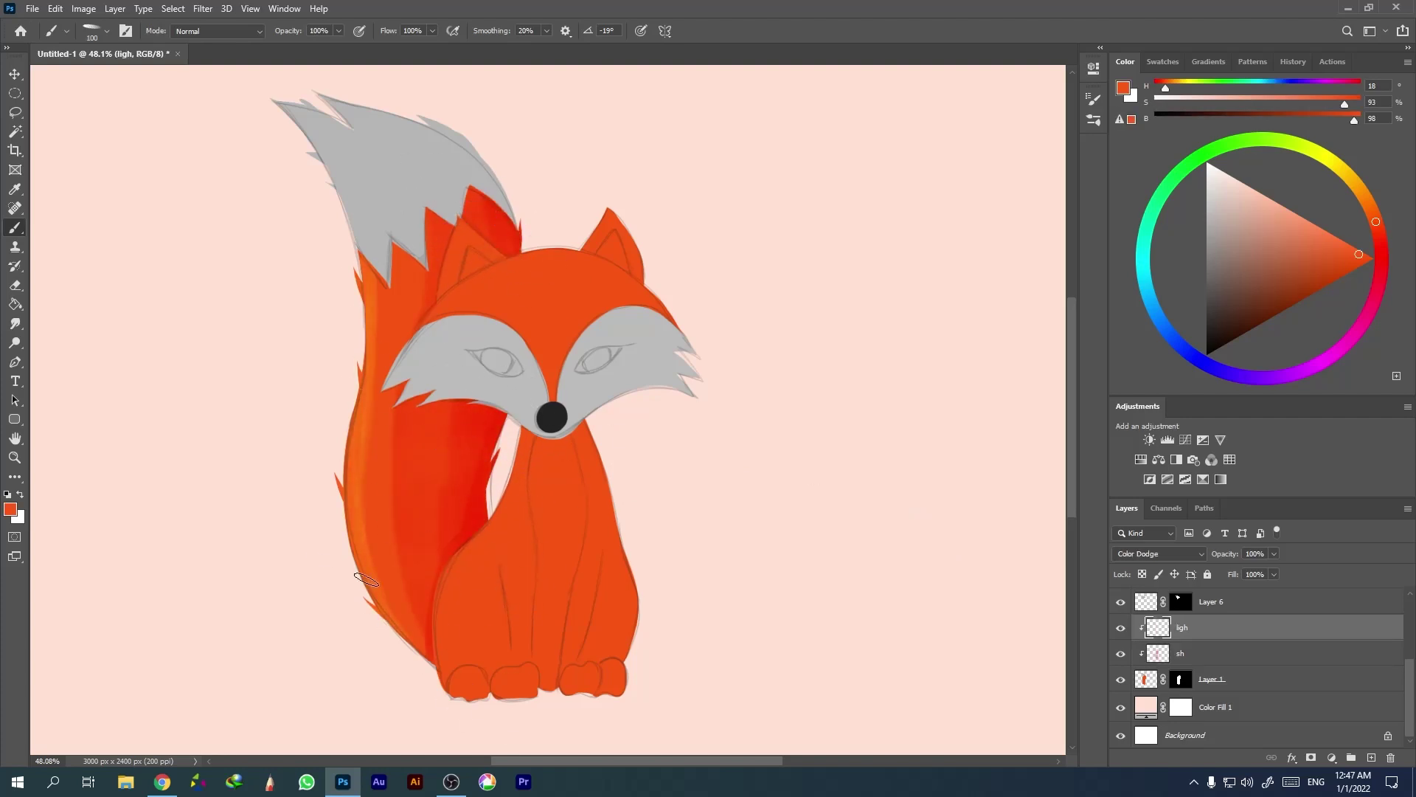
pyautogui.hotkey('alt', '[')
pyautogui.keyDown('alt'); pyautogui.click(507, 431); pyautogui.keyUp('alt')
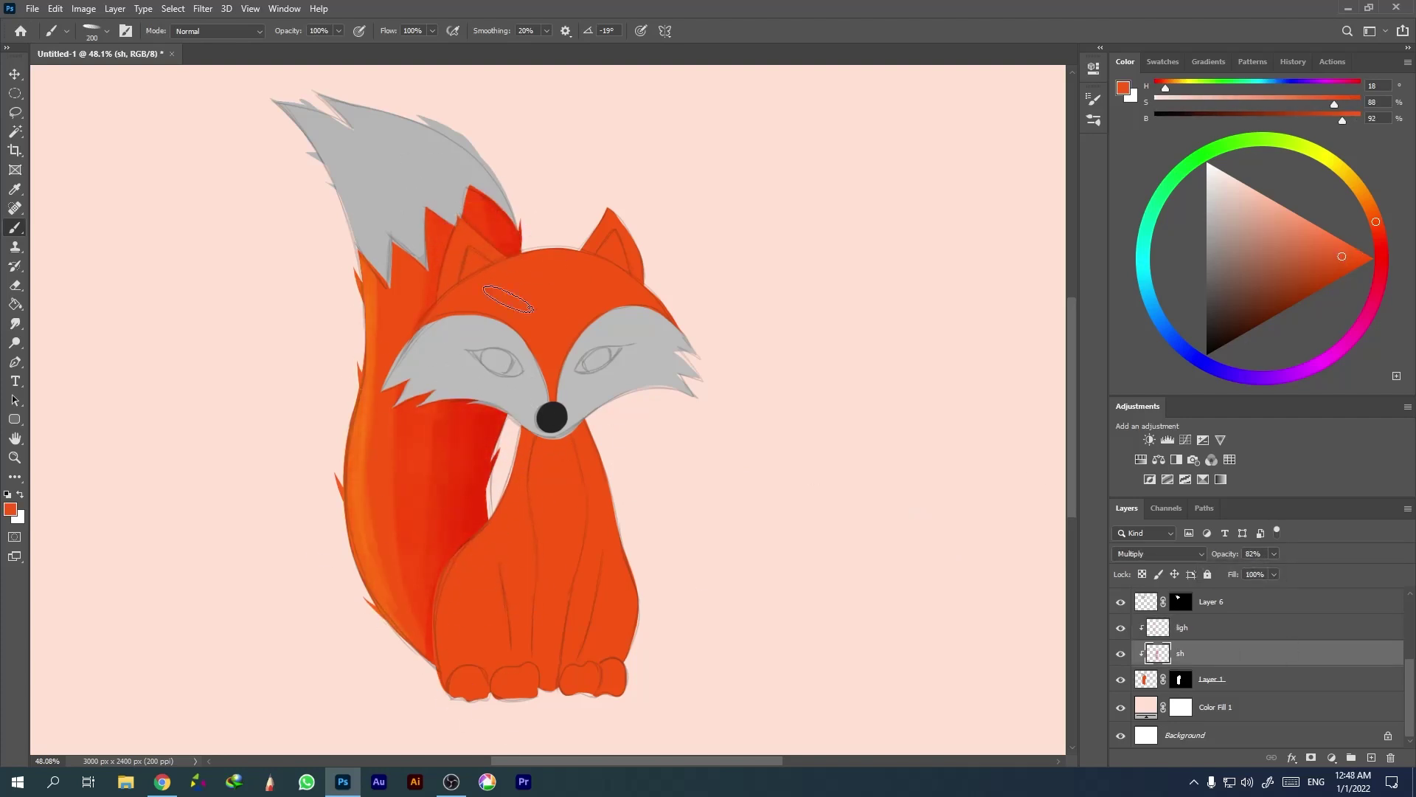
pyautogui.hotkey('alt', ']')
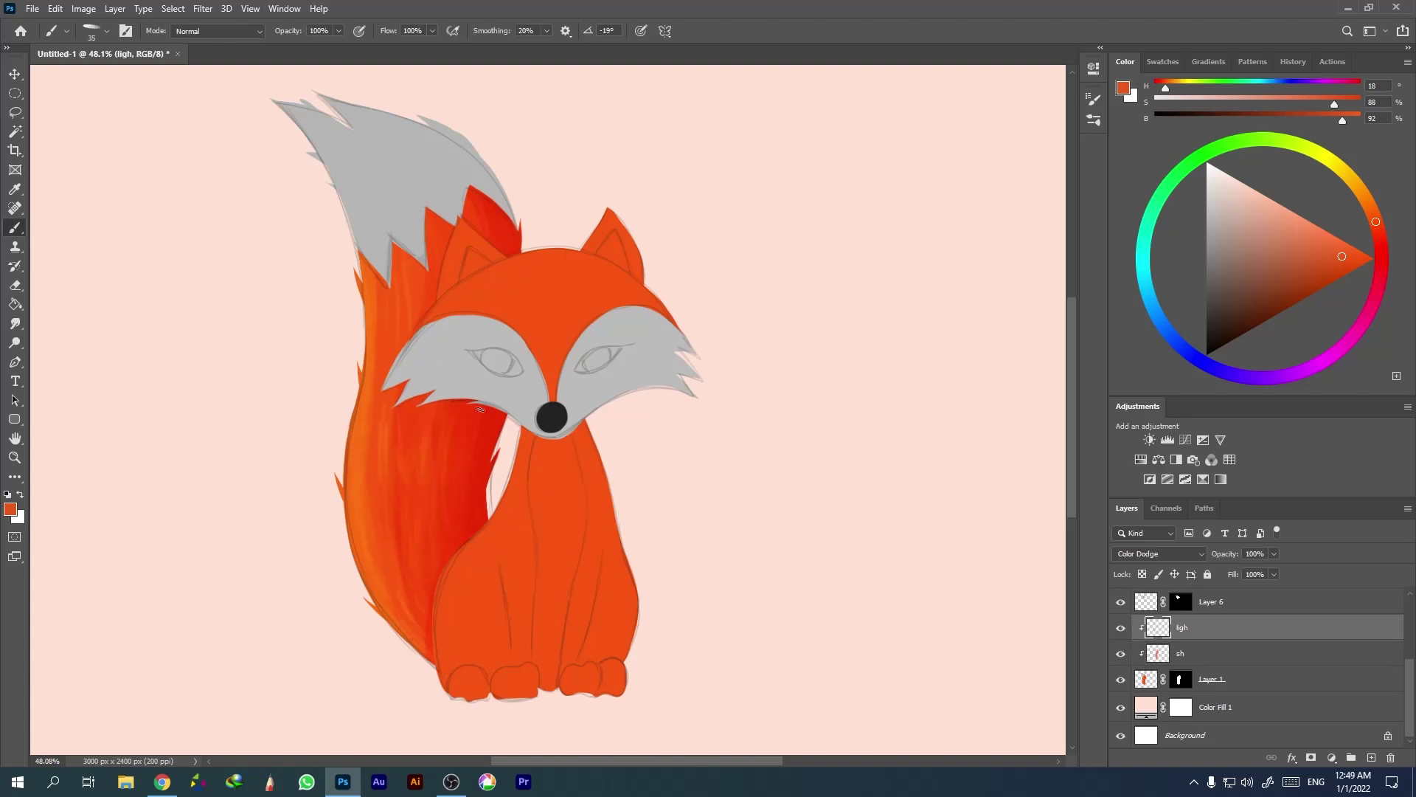
# Add new layers clipped to the grey tail tip.
pyautogui.hotkey('alt', ']')
pyautogui.hotkey('ctrl', 'shift', 'alt', 'n')
pyautogui.hotkey('ctrl', 'alt', 'g')
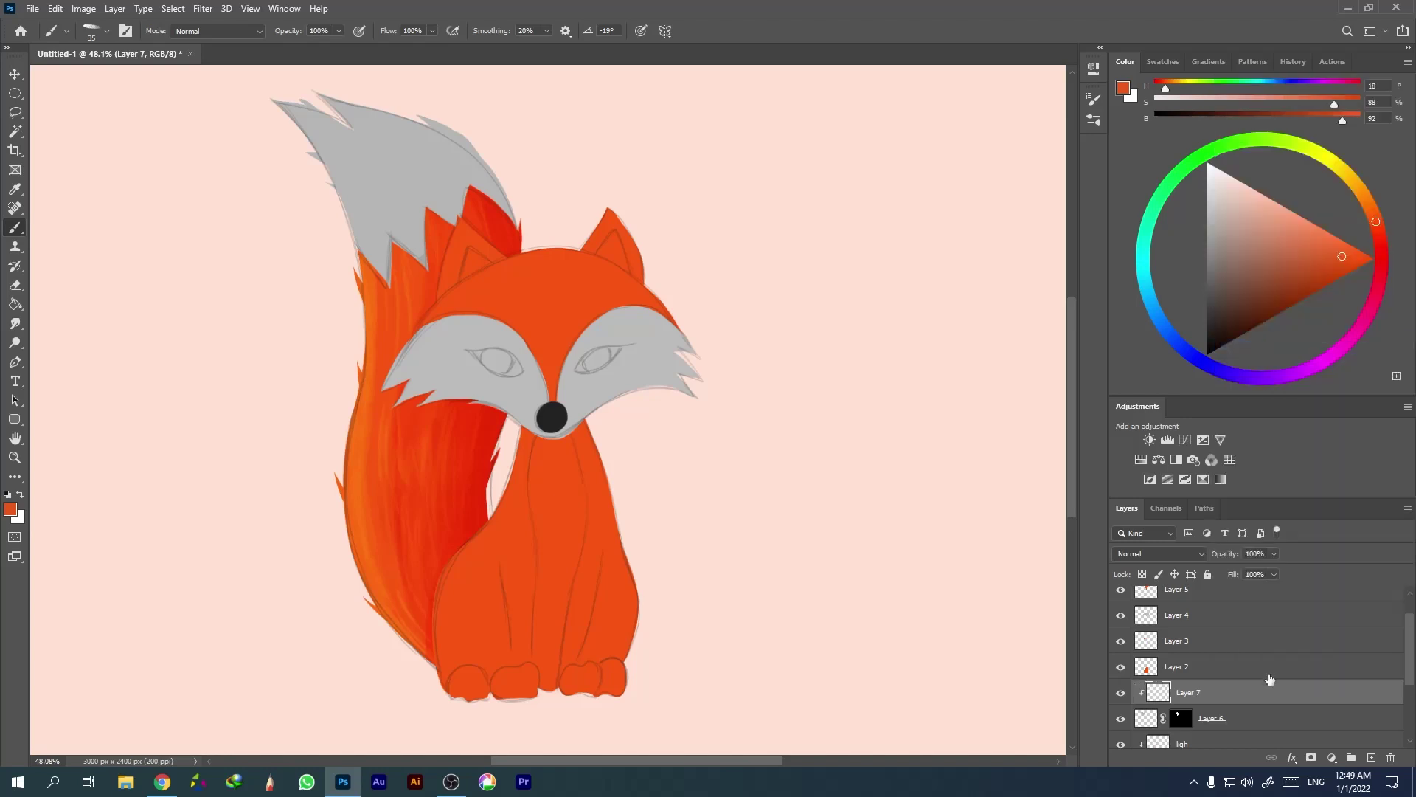
# Set the highlight layer to Color Dodge and paint light grey highlights on the tail tip.
pyautogui.click(1160, 553)
pyautogui.click(1150, 615)
pyautogui.keyDown('alt'); pyautogui.click(369, 170); pyautogui.keyUp('alt')
pyautogui.moveTo(398, 243)
pyautogui.mouseDown()
pyautogui.moveTo(299, 109)
pyautogui.moveTo(391, 251)
pyautogui.mouseUp()
# Paint darker grey fur strokes on the tail tip's shading layer.
pyautogui.hotkey('alt', '[')
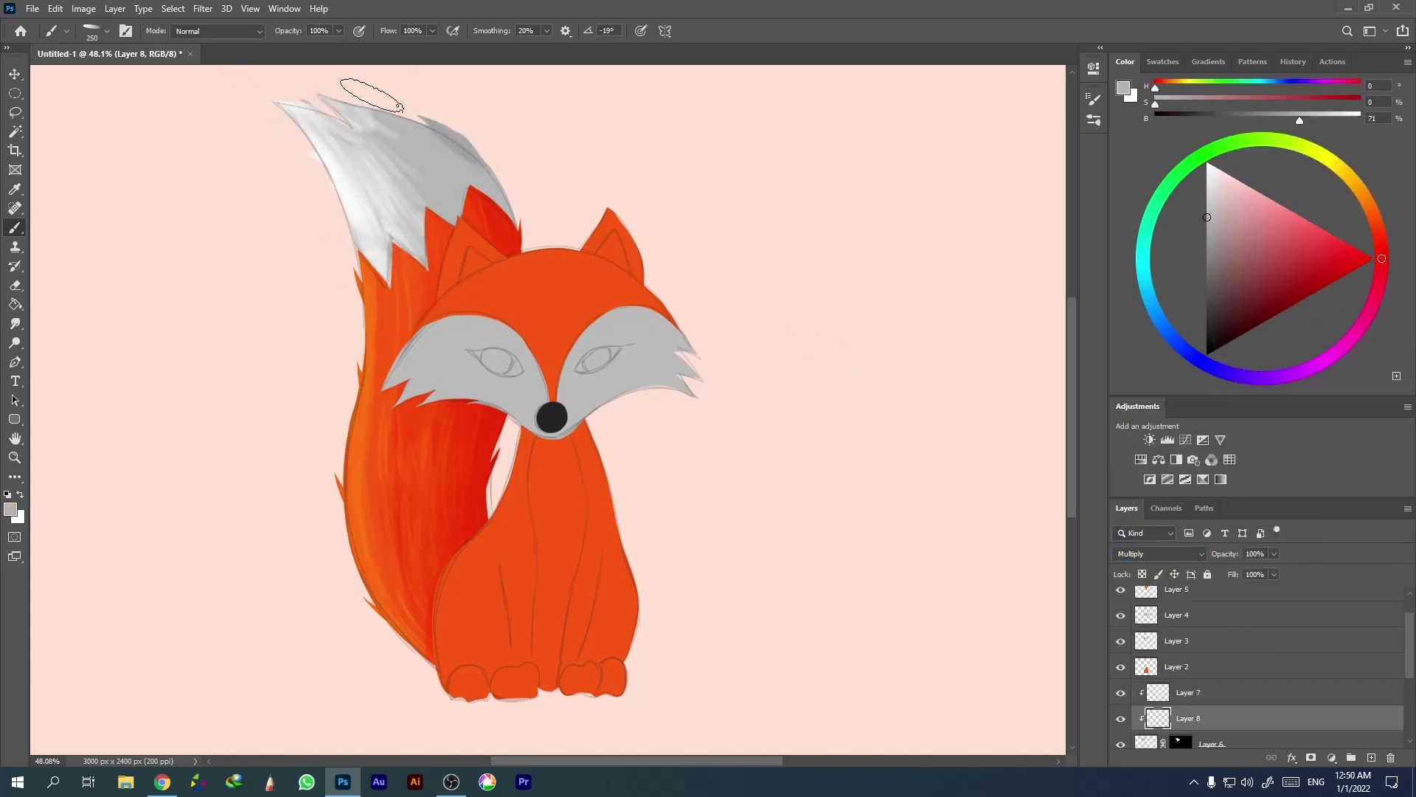
pyautogui.moveTo(514, 190); pyautogui.dragTo(369, 118)
pyautogui.press('[')
pyautogui.press('[')
pyautogui.press('[')
pyautogui.keyDown('alt'); pyautogui.click(443, 162); pyautogui.keyUp('alt')
pyautogui.moveTo(384, 207); pyautogui.dragTo(496, 197)
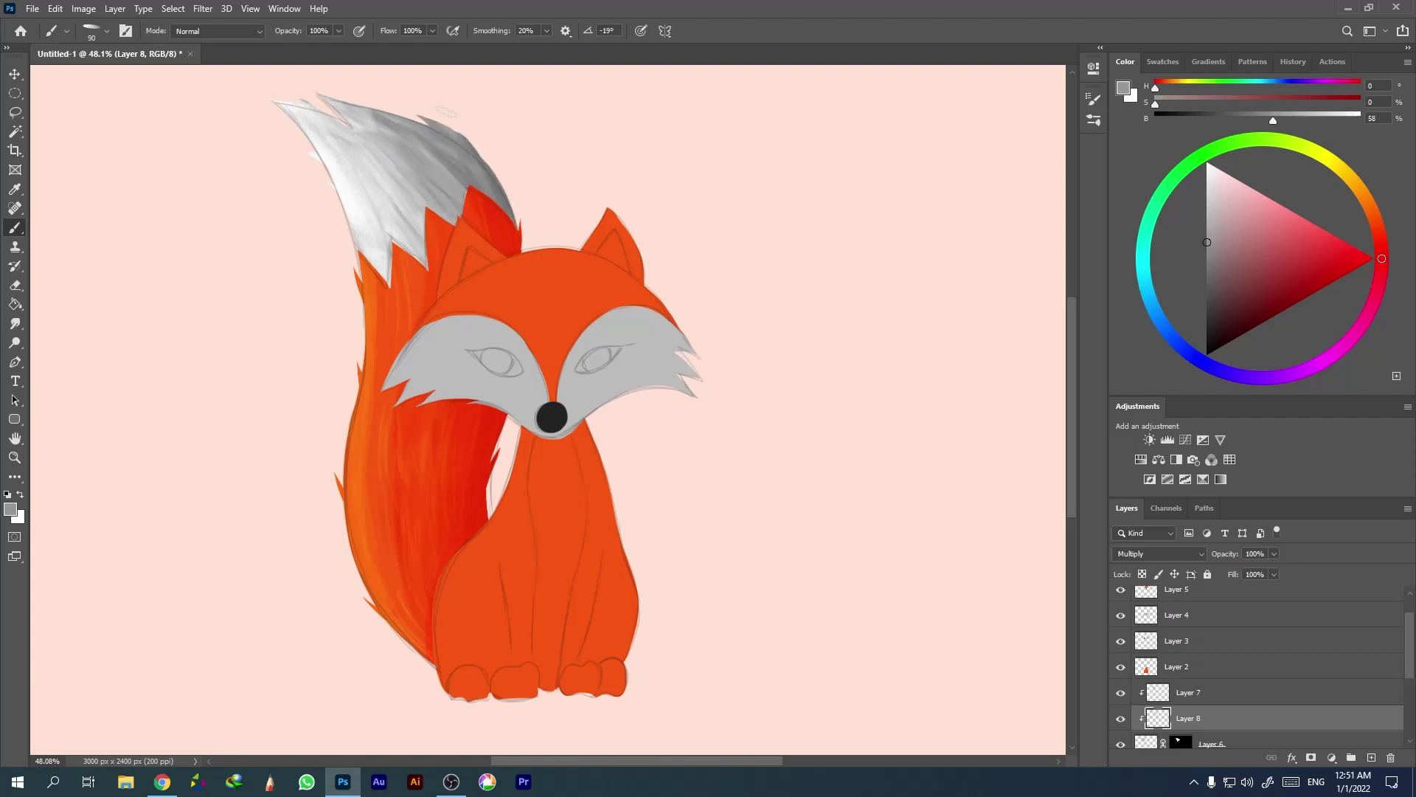
# Select the body layer and open the new layer's options menu.
pyautogui.scroll(1, 1254, 664)
pyautogui.click(1180, 701)
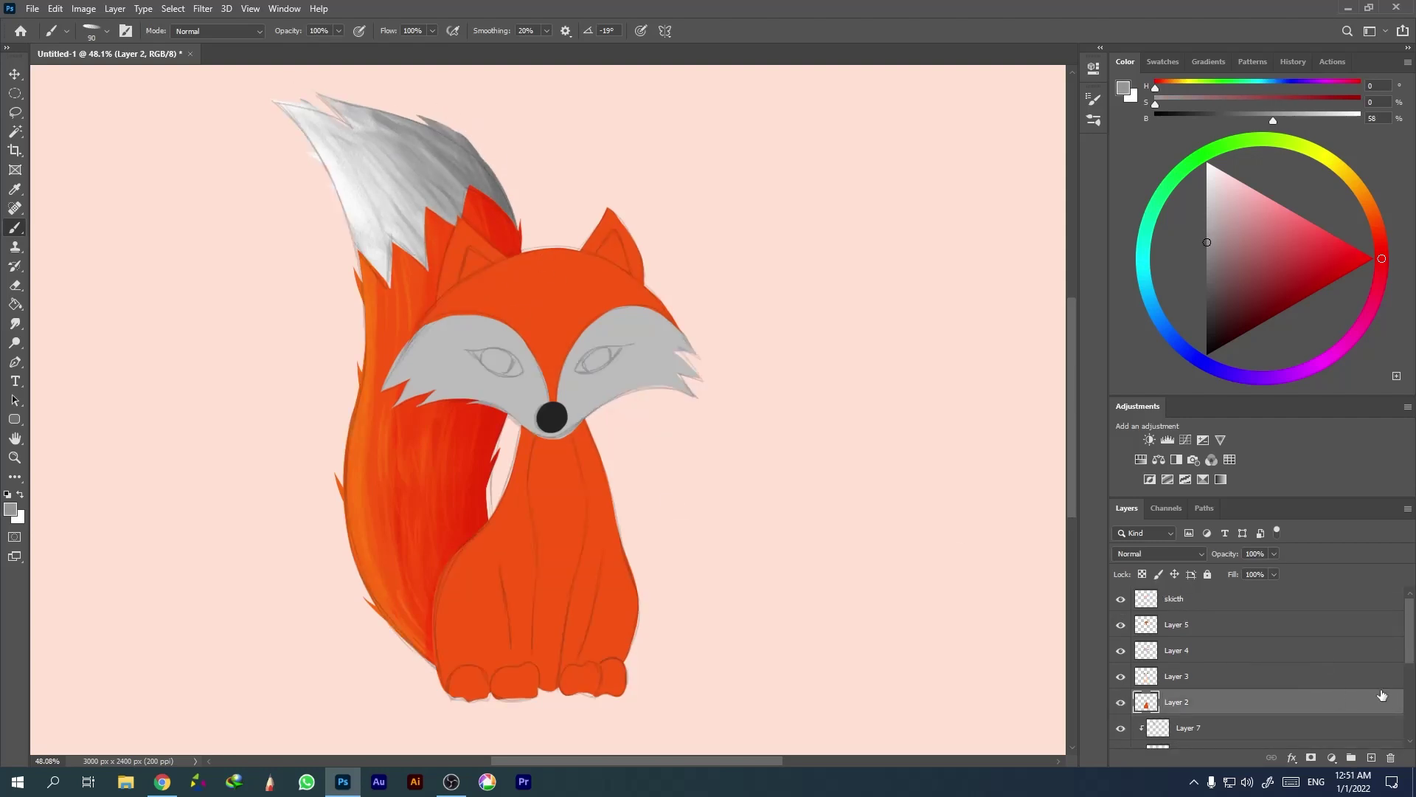
pyautogui.rightClick(1373, 676)
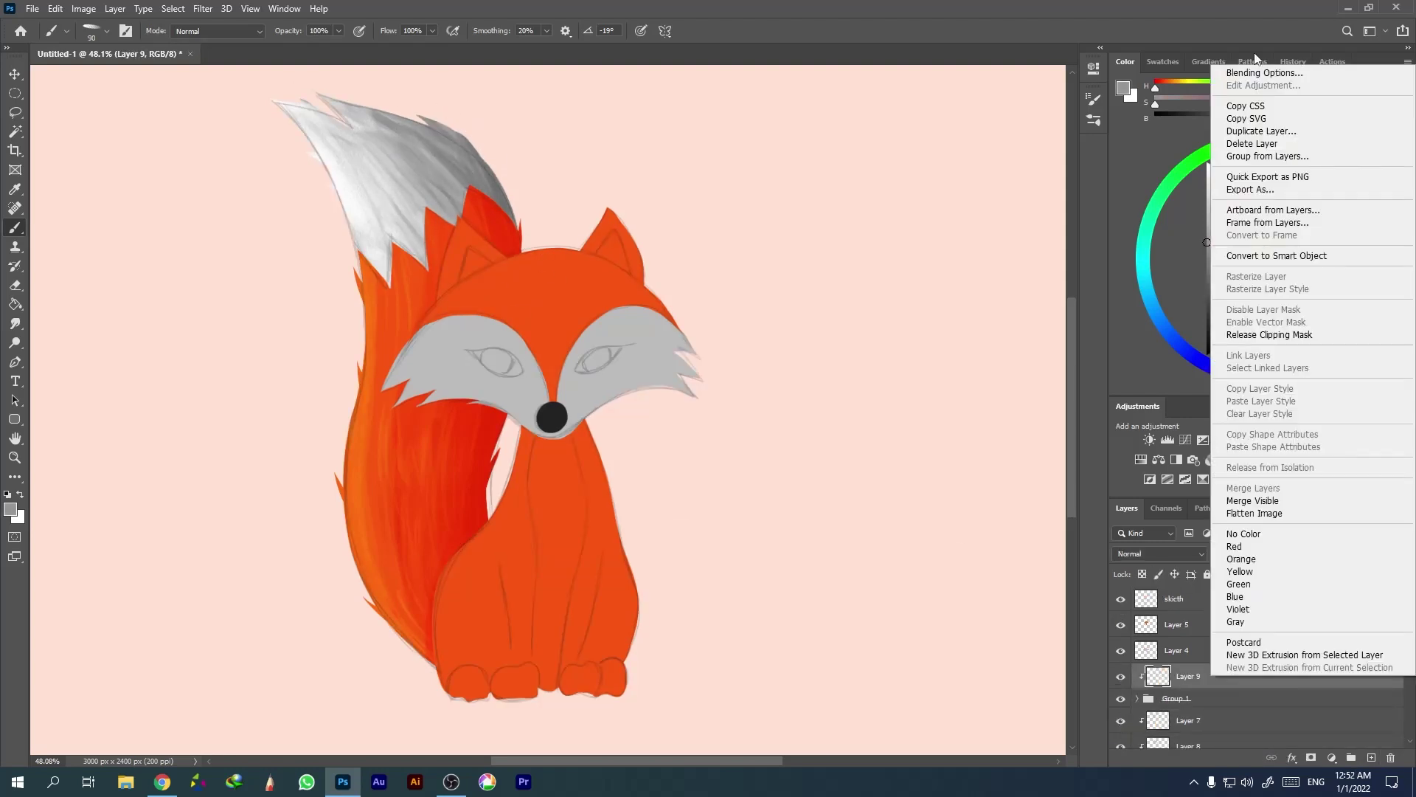
# Set the body shading layer's blending mode and paint a darker stroke down the chest.
pyautogui.click(1211, 679)
pyautogui.click(1160, 553)
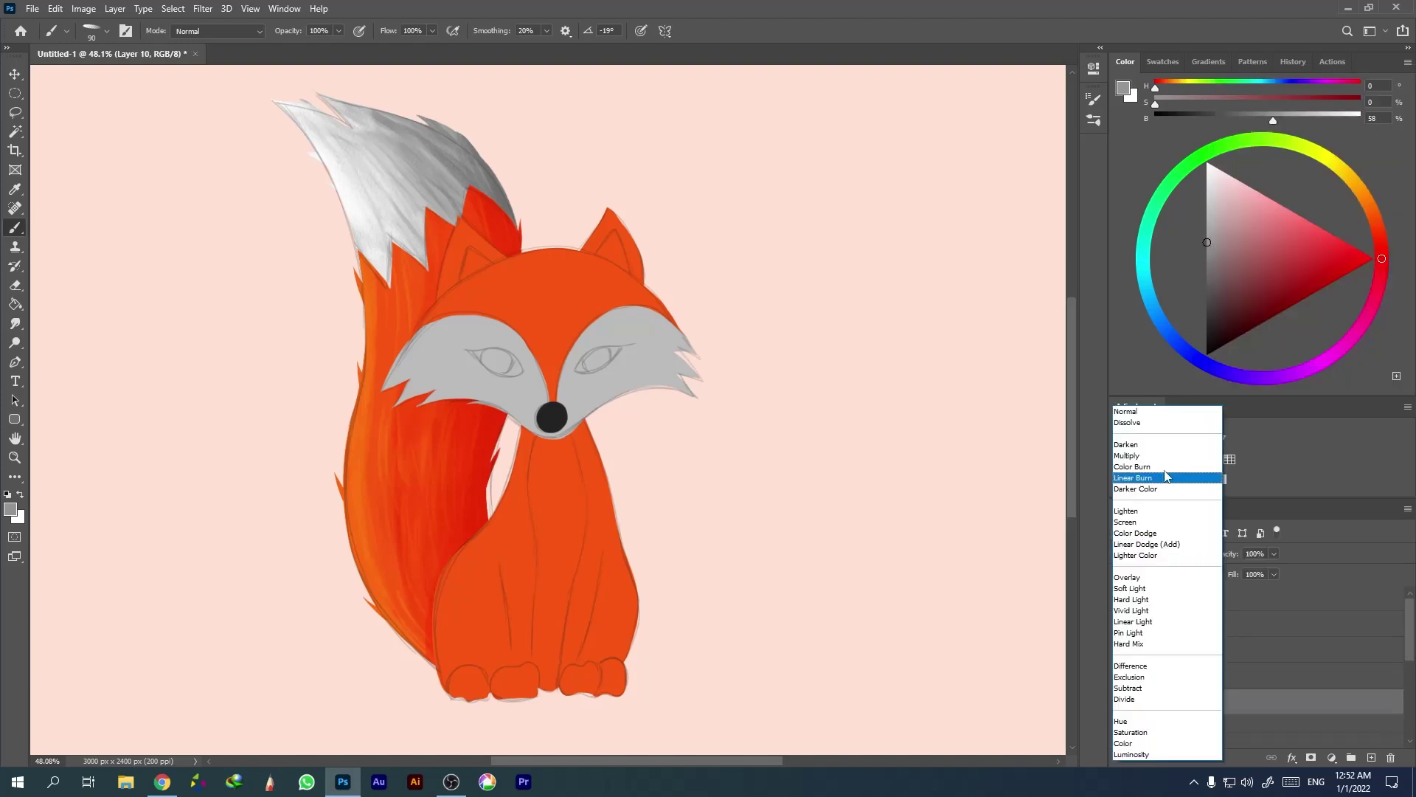
pyautogui.click(1210, 701)
pyautogui.keyDown('alt'); pyautogui.click(539, 459); pyautogui.keyUp('alt')
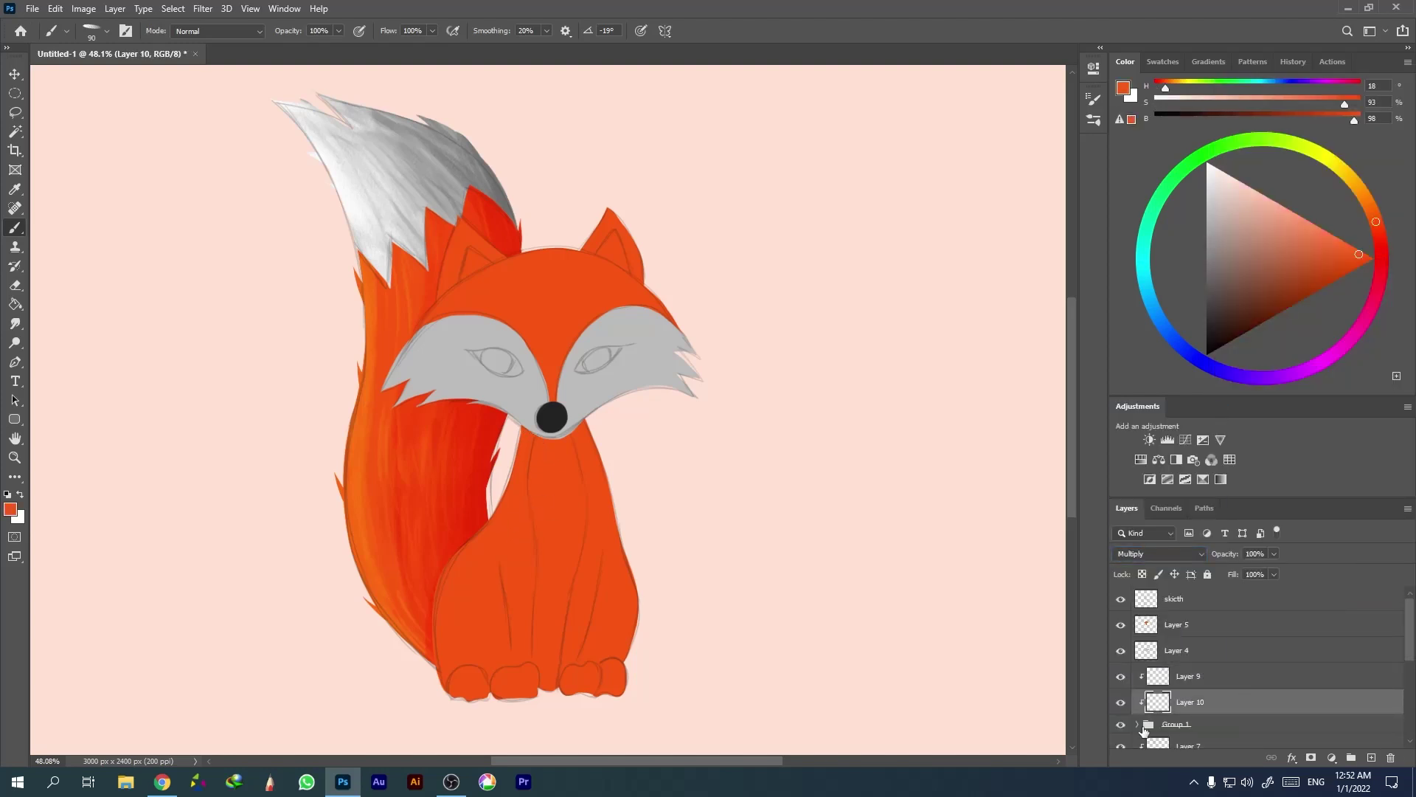
pyautogui.moveTo(526, 605); pyautogui.dragTo(531, 533)
# Shade the body, legs and paws with darker strokes, then add brighter fur strokes.
pyautogui.moveTo(510, 595); pyautogui.dragTo(486, 635)
pyautogui.press(']')
pyautogui.moveTo(583, 554); pyautogui.dragTo(590, 657)
pyautogui.moveTo(586, 443); pyautogui.dragTo(625, 671)
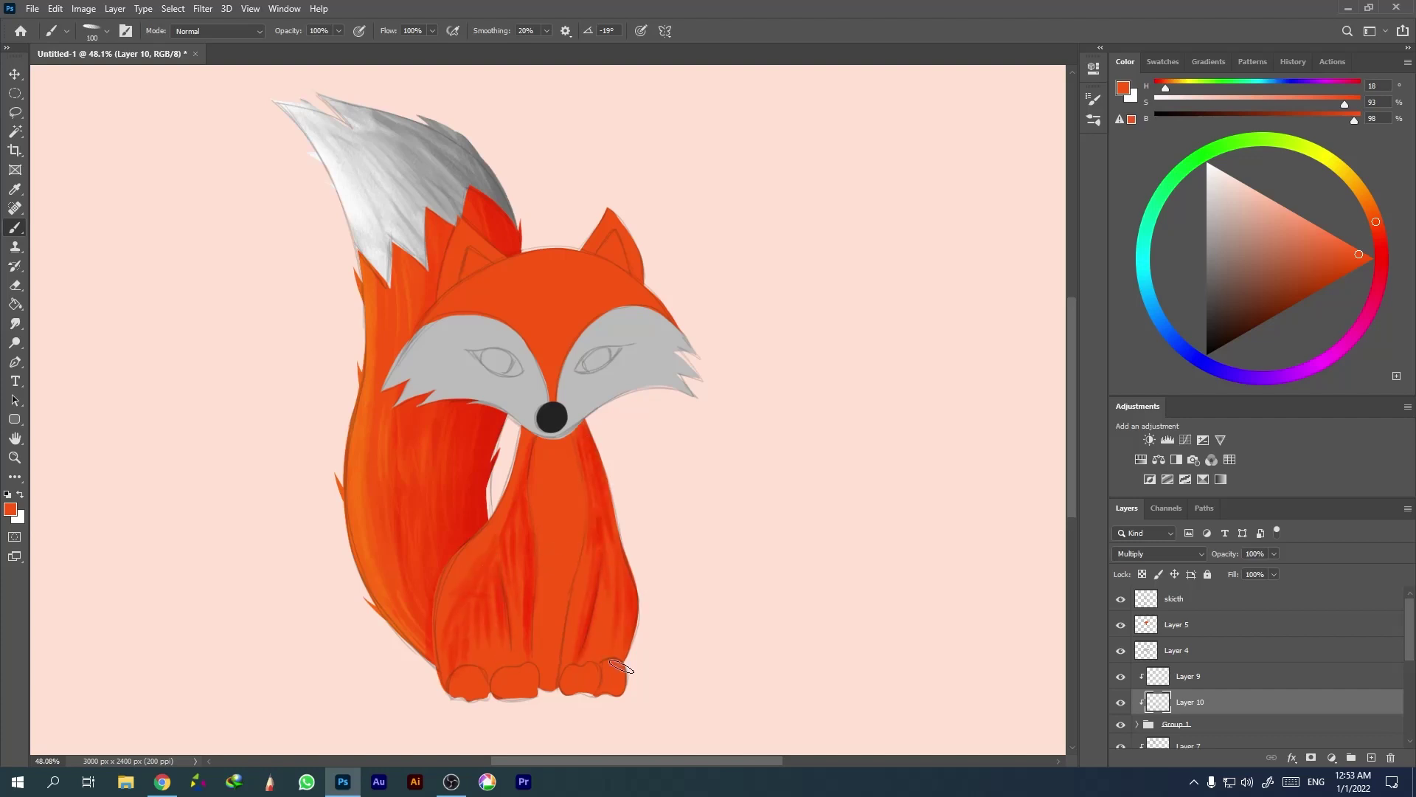
pyautogui.moveTo(467, 677); pyautogui.dragTo(542, 690)
pyautogui.moveTo(590, 583); pyautogui.dragTo(604, 683)
pyautogui.moveTo(450, 538); pyautogui.dragTo(465, 623)
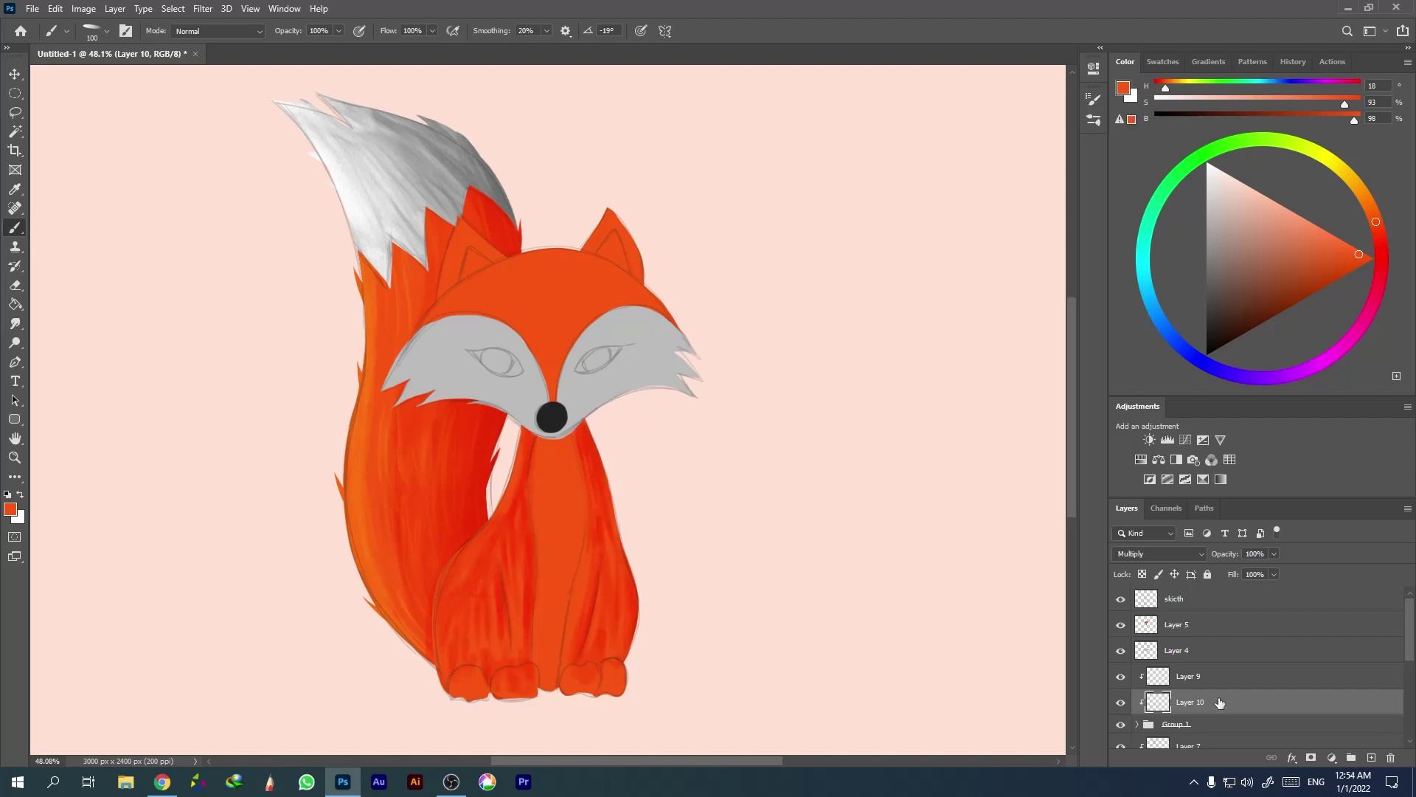
pyautogui.hotkey('alt', ']')
pyautogui.moveTo(472, 501); pyautogui.dragTo(508, 572)
# Select the fox body's outline on its layer with the Magic Wand.
pyautogui.scroll(-3, 1237, 709)
pyautogui.click(1188, 652)
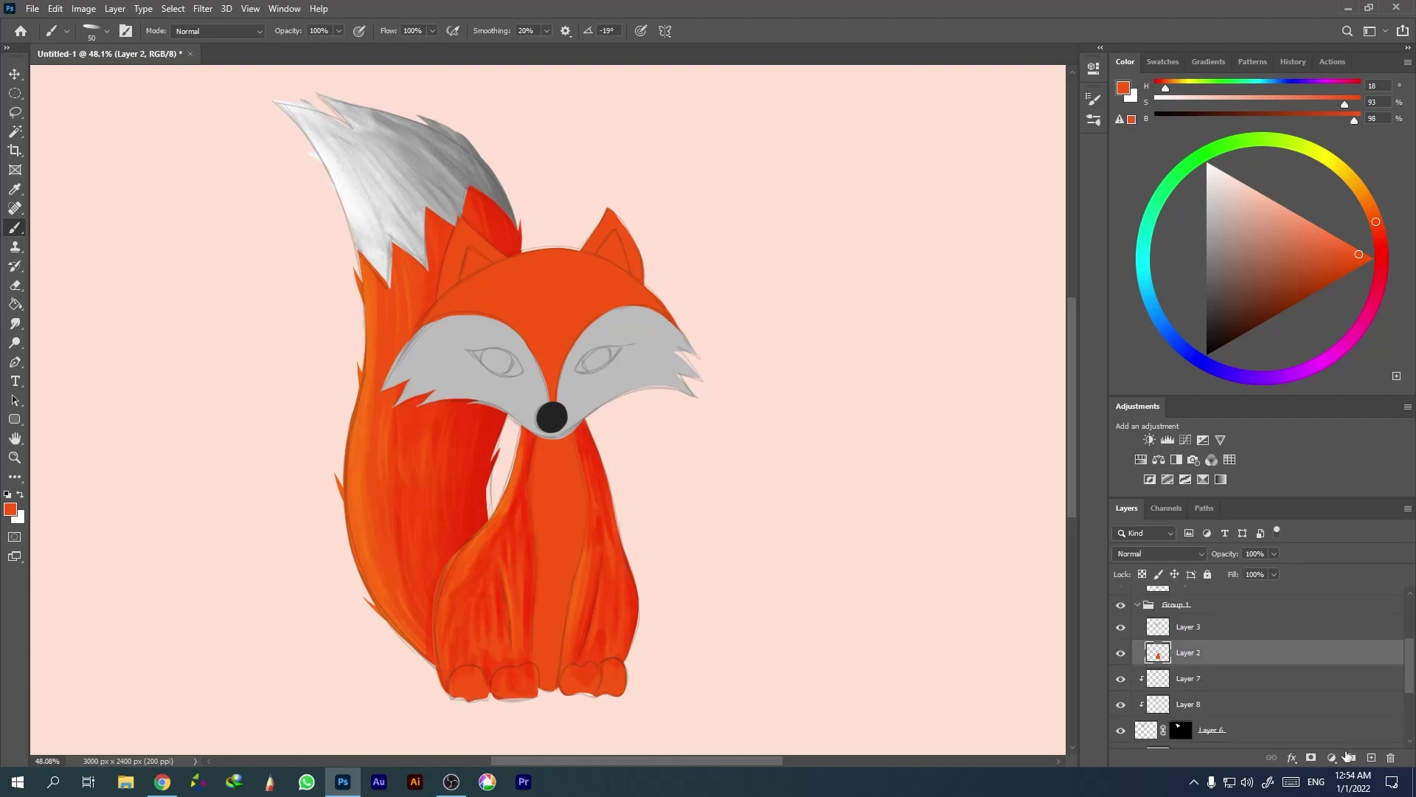
pyautogui.press('w')
pyautogui.keyDown('ctrl'); pyautogui.click(1158, 652); pyautogui.keyUp('ctrl')
pyautogui.click(1316, 764)
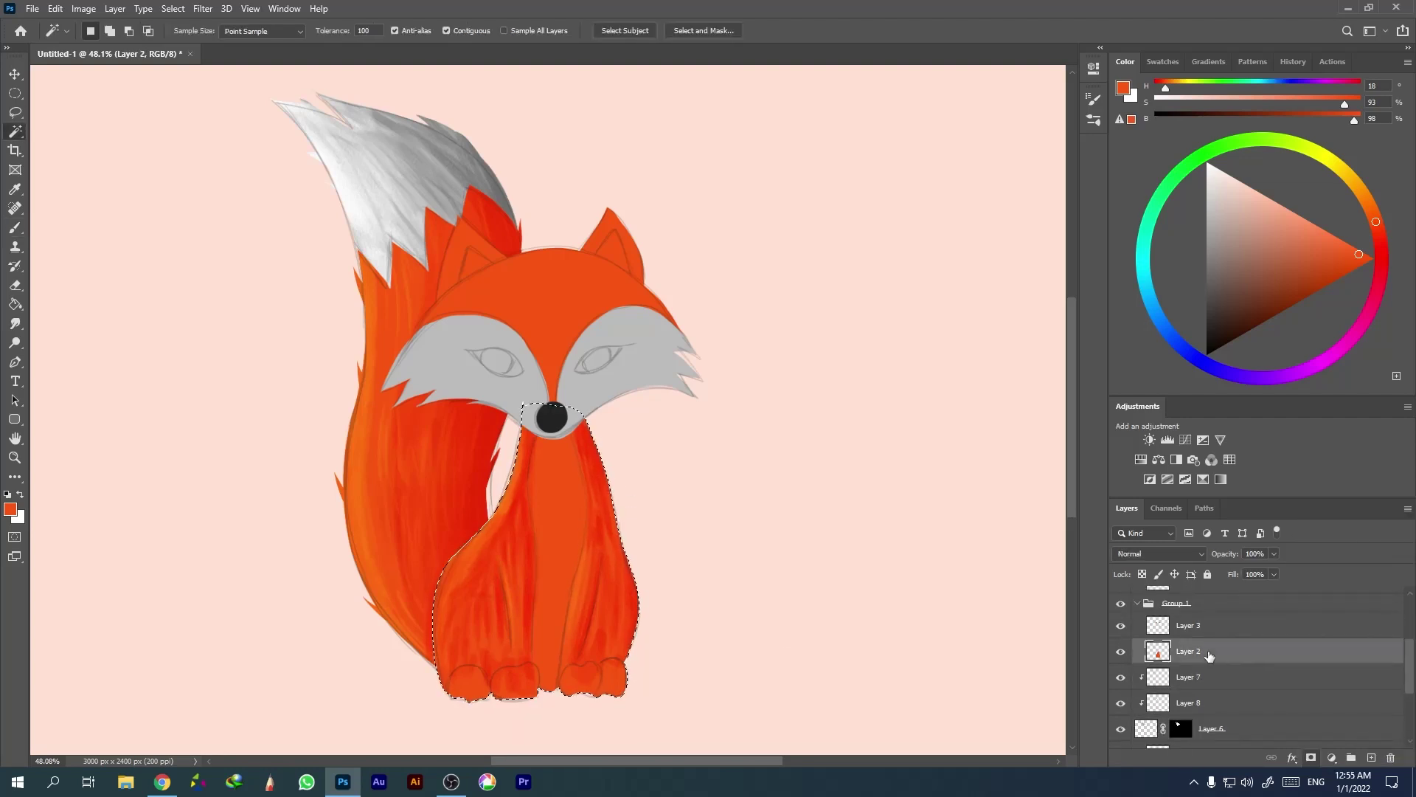
# Paint a grey chest stripe using the face's sampled grey plus a lighter near-white grey.
pyautogui.press('b')
pyautogui.keyDown('alt'); pyautogui.click(467, 334); pyautogui.keyUp('alt')
pyautogui.moveTo(557, 461)
pyautogui.mouseDown()
pyautogui.moveTo(549, 683)
pyautogui.moveTo(559, 602)
pyautogui.moveTo(542, 516)
pyautogui.moveTo(538, 546)
pyautogui.mouseUp()
pyautogui.keyDown('alt'); pyautogui.click(552, 465); pyautogui.keyUp('alt')
pyautogui.keyDown('alt'); pyautogui.click(546, 492); pyautogui.keyUp('alt')
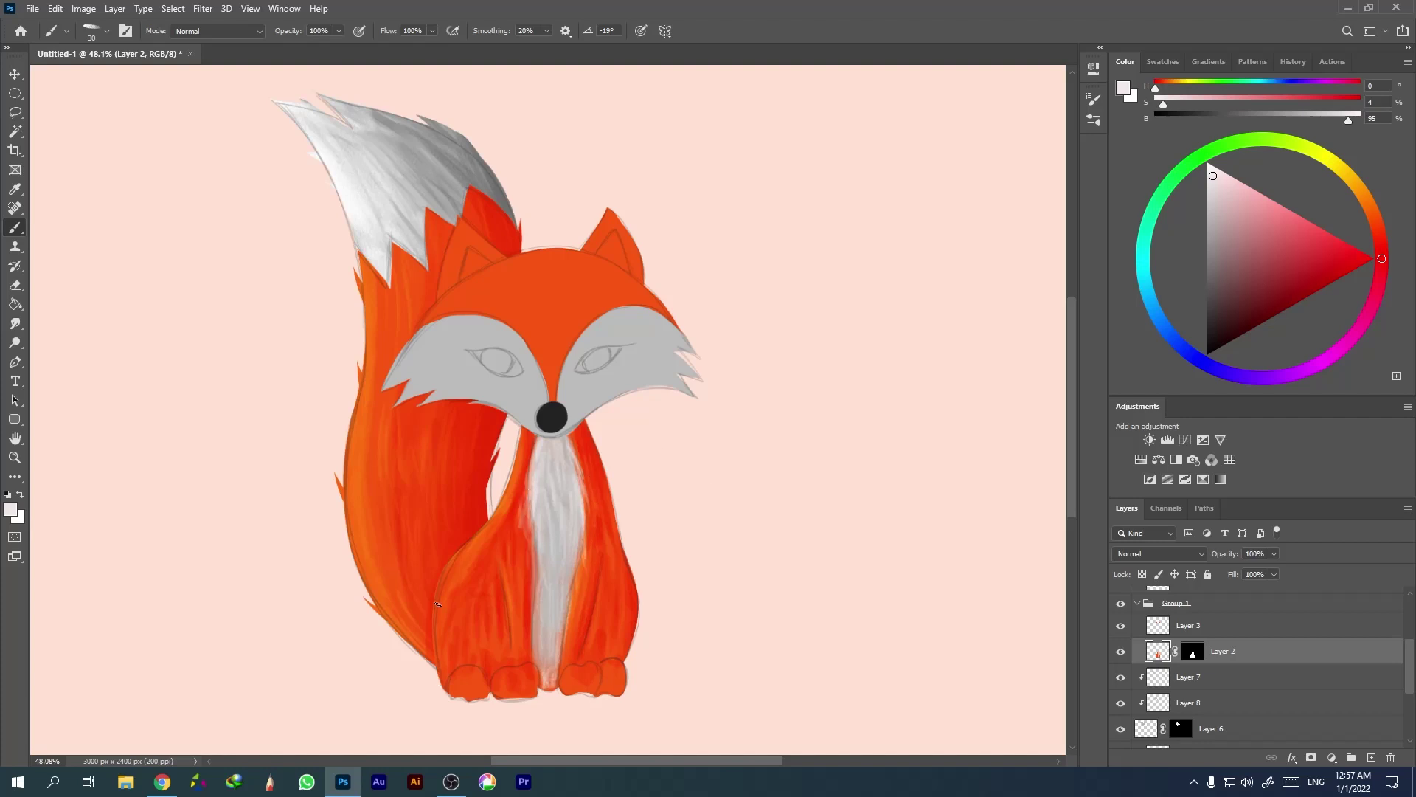
# Paint the three paws dark red-brown and shade the fold beside the chest.
pyautogui.keyDown('alt'); pyautogui.click(583, 667); pyautogui.keyUp('alt')
pyautogui.moveTo(568, 675); pyautogui.dragTo(601, 682)
pyautogui.scroll(2, 634, 546)
pyautogui.moveTo(572, 438)
pyautogui.mouseDown()
pyautogui.moveTo(559, 520)
pyautogui.moveTo(611, 603)
pyautogui.mouseUp()
pyautogui.press(']')
pyautogui.press(']')
pyautogui.moveTo(627, 546)
pyautogui.mouseDown()
pyautogui.moveTo(664, 544)
pyautogui.moveTo(678, 597)
pyautogui.mouseUp()
pyautogui.moveTo(402, 565)
pyautogui.mouseDown()
pyautogui.moveTo(487, 590)
pyautogui.moveTo(347, 590)
pyautogui.moveTo(376, 616)
pyautogui.mouseUp()
pyautogui.moveTo(317, 576); pyautogui.dragTo(348, 623)
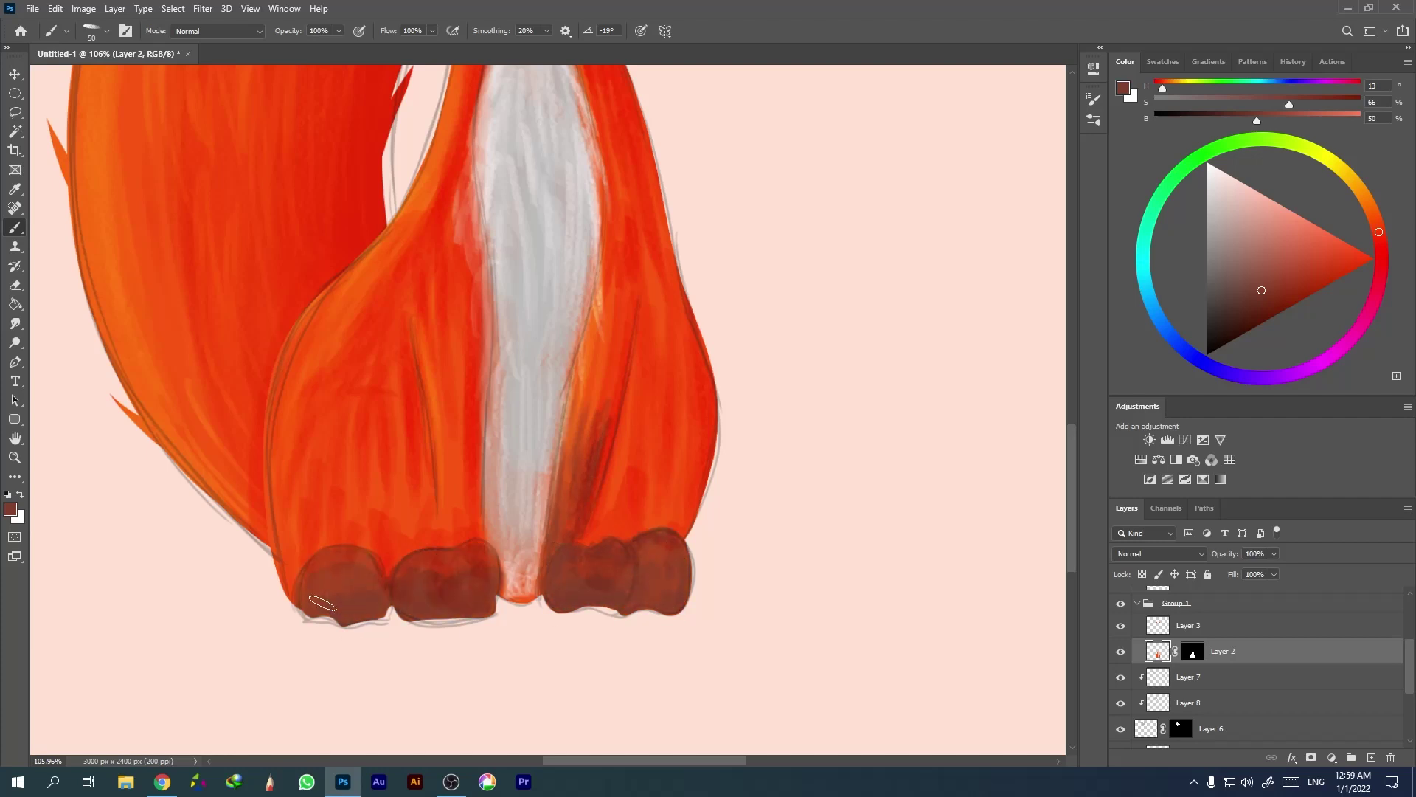
# Add darker brown detail between the toes, along the right leg, and above the middle paw.
pyautogui.press('[')
pyautogui.press('[')
pyautogui.press('[')
pyautogui.keyDown('alt'); pyautogui.click(634, 545); pyautogui.keyUp('alt')
pyautogui.moveTo(636, 609)
pyautogui.mouseDown()
pyautogui.moveTo(635, 545)
pyautogui.moveTo(570, 480)
pyautogui.mouseUp()
pyautogui.keyDown('alt'); pyautogui.click(639, 561); pyautogui.keyUp('alt')
pyautogui.moveTo(572, 544); pyautogui.dragTo(612, 434)
pyautogui.moveTo(454, 532); pyautogui.dragTo(449, 461)
pyautogui.moveTo(472, 537); pyautogui.dragTo(469, 466)
pyautogui.press(']')
pyautogui.moveTo(451, 527); pyautogui.dragTo(487, 543)
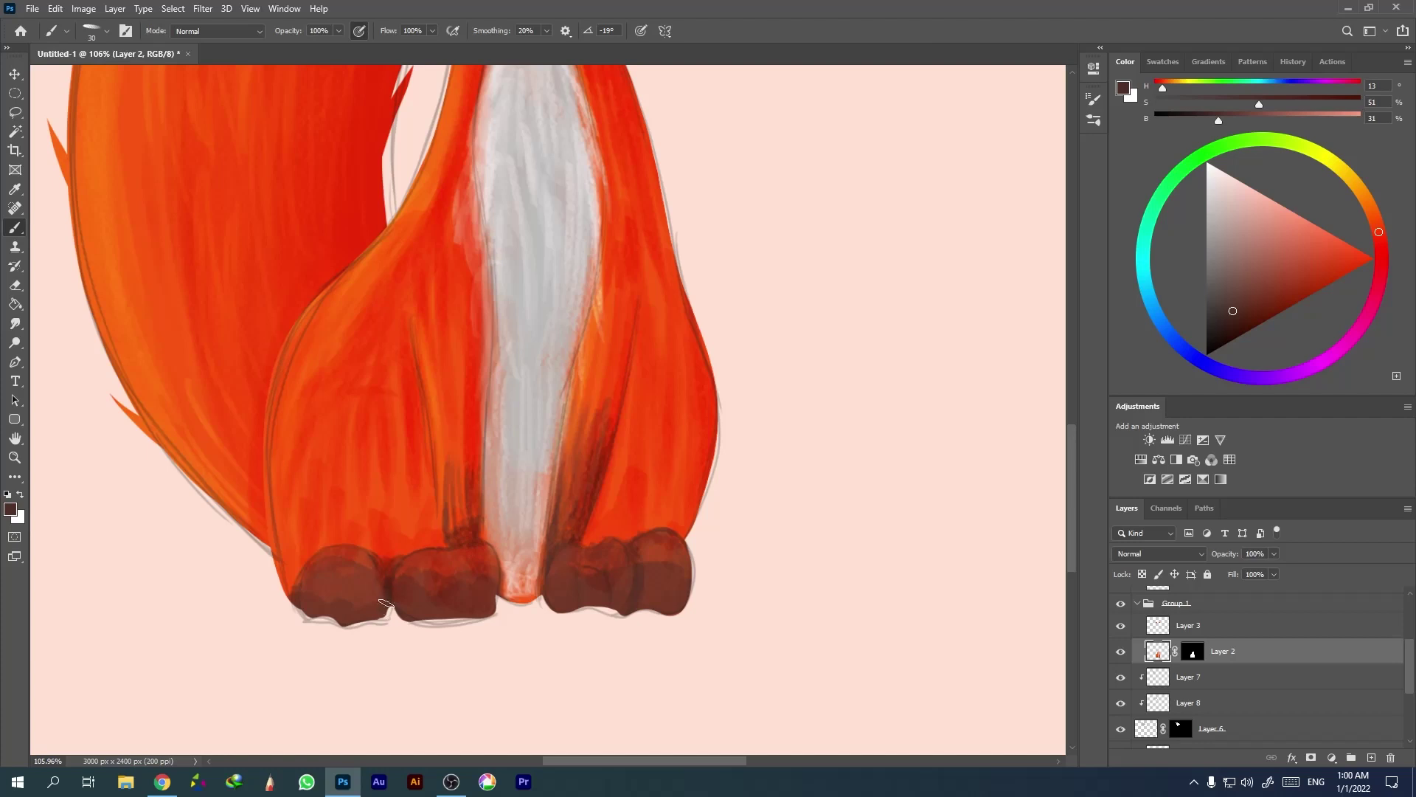
pyautogui.moveTo(478, 532); pyautogui.dragTo(435, 413)
pyautogui.keyDown('alt'); pyautogui.scroll(-5, 734, 384); pyautogui.keyUp('alt')
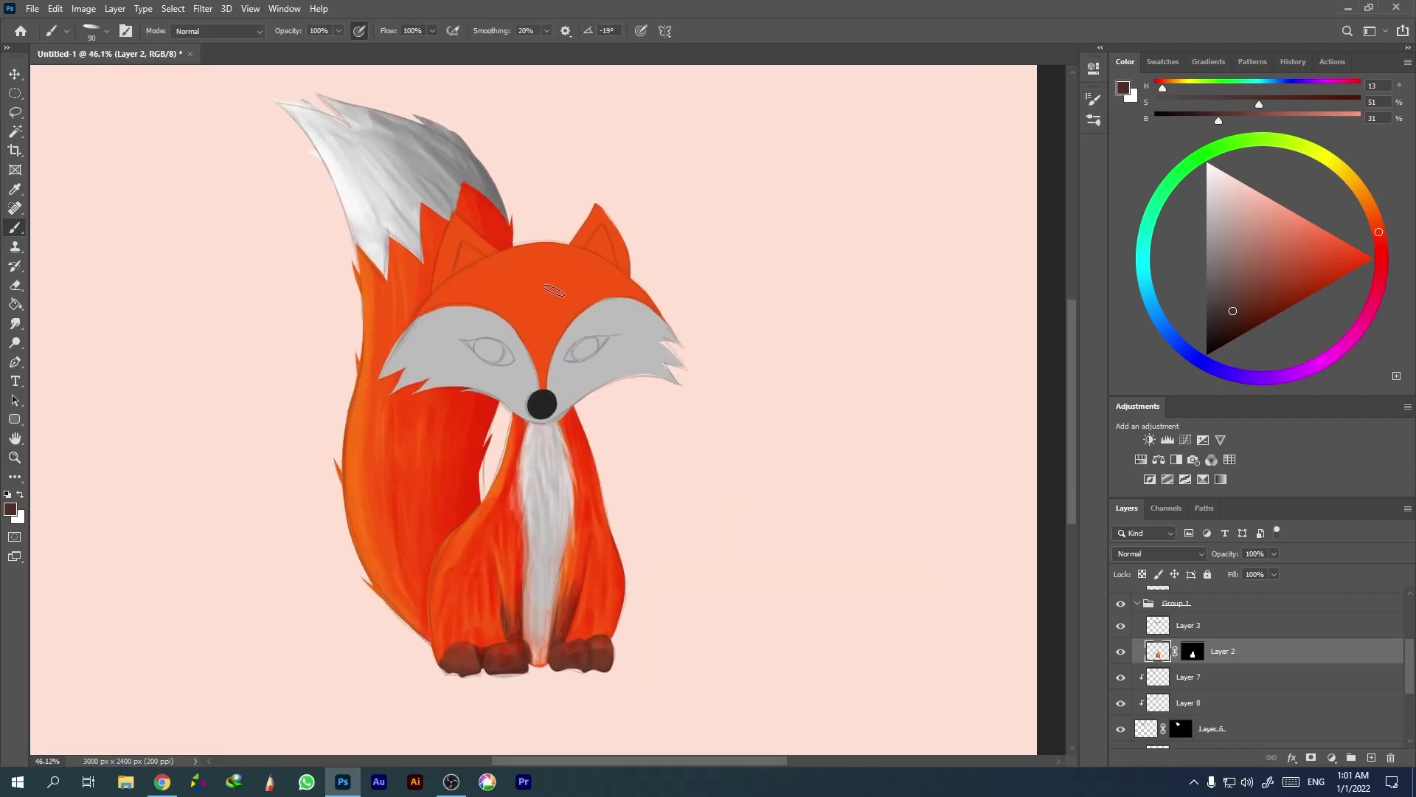
# Add a hiding mask to Layer 3 and save the artwork as foxi.psd.
pyautogui.keyDown('alt'); pyautogui.click(590, 302); pyautogui.keyUp('alt')
pyautogui.hotkey('alt', ']')
pyautogui.hotkey('alt', ']')
pyautogui.hotkey('alt', ']')
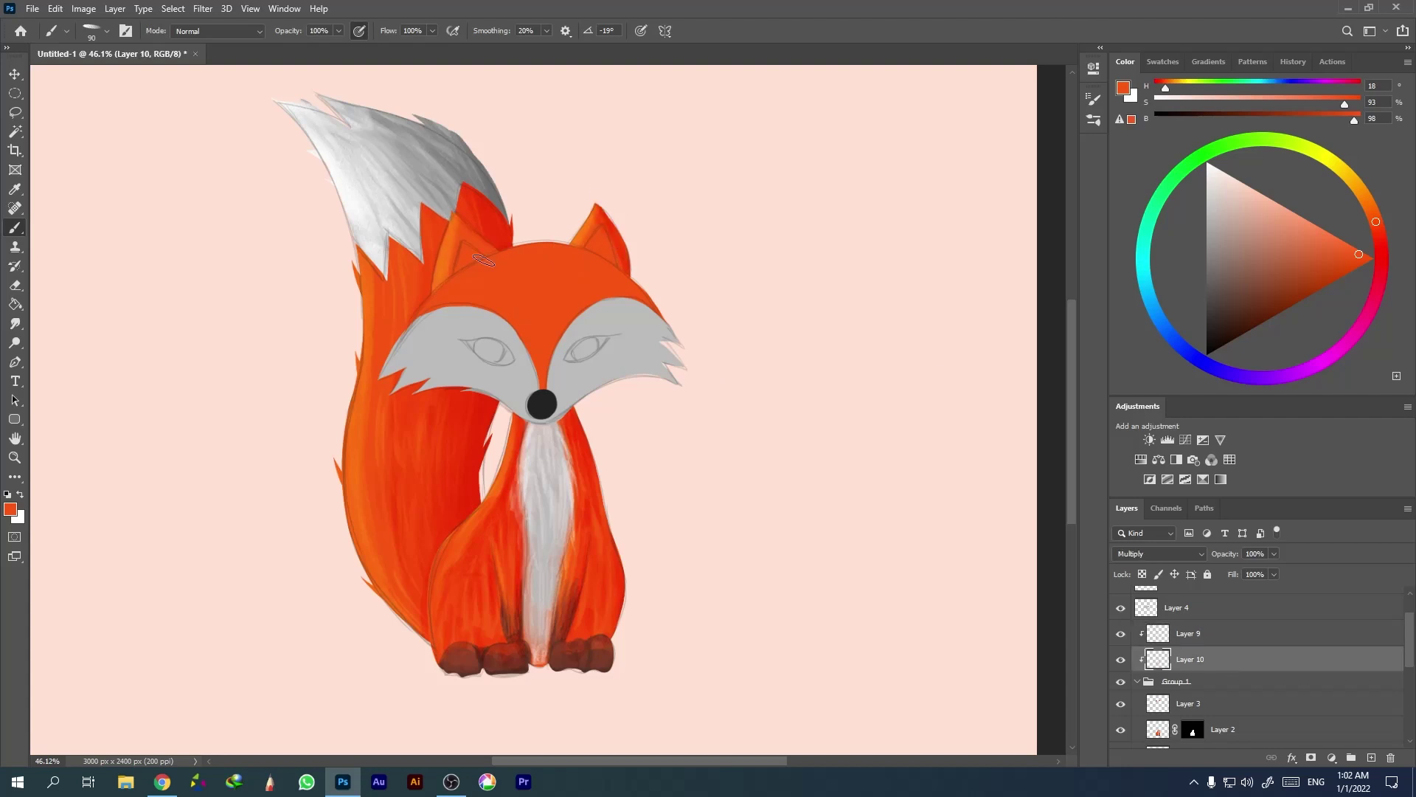
pyautogui.click(1191, 703)
pyautogui.keyDown('alt'); pyautogui.click(1311, 757); pyautogui.keyUp('alt')
pyautogui.hotkey('ctrl', 's')
pyautogui.write('foxi')
pyautogui.press('Return')
# Paint light grey inside the right ear on Layer 3's pixels.
pyautogui.click(1158, 702)
pyautogui.keyDown('alt'); pyautogui.click(472, 369); pyautogui.keyUp('alt')
pyautogui.keyDown('alt'); pyautogui.scroll(5, 591, 244); pyautogui.keyUp('alt')
pyautogui.moveTo(708, 413)
pyautogui.mouseDown()
pyautogui.moveTo(767, 472)
pyautogui.moveTo(737, 388)
pyautogui.moveTo(767, 465)
pyautogui.mouseUp()
pyautogui.keyDown('alt'); pyautogui.click(716, 413); pyautogui.keyUp('alt')
pyautogui.moveTo(759, 405)
pyautogui.mouseDown()
pyautogui.moveTo(778, 487)
pyautogui.moveTo(756, 438)
pyautogui.moveTo(760, 457)
pyautogui.mouseUp()
# Paint light grey inside the left ear with a smaller brush.
pyautogui.keyDown('alt'); pyautogui.click(725, 452); pyautogui.keyUp('alt')
pyautogui.keyDown('alt'); pyautogui.click(745, 465); pyautogui.keyUp('alt')
pyautogui.press('[')
pyautogui.moveTo(328, 436)
pyautogui.mouseDown()
pyautogui.moveTo(384, 480)
pyautogui.moveTo(317, 509)
pyautogui.moveTo(328, 446)
pyautogui.moveTo(325, 513)
pyautogui.moveTo(358, 465)
pyautogui.mouseUp()
pyautogui.keyDown('alt'); pyautogui.click(340, 480); pyautogui.keyUp('alt')
pyautogui.keyDown('alt'); pyautogui.click(340, 438); pyautogui.keyUp('alt')
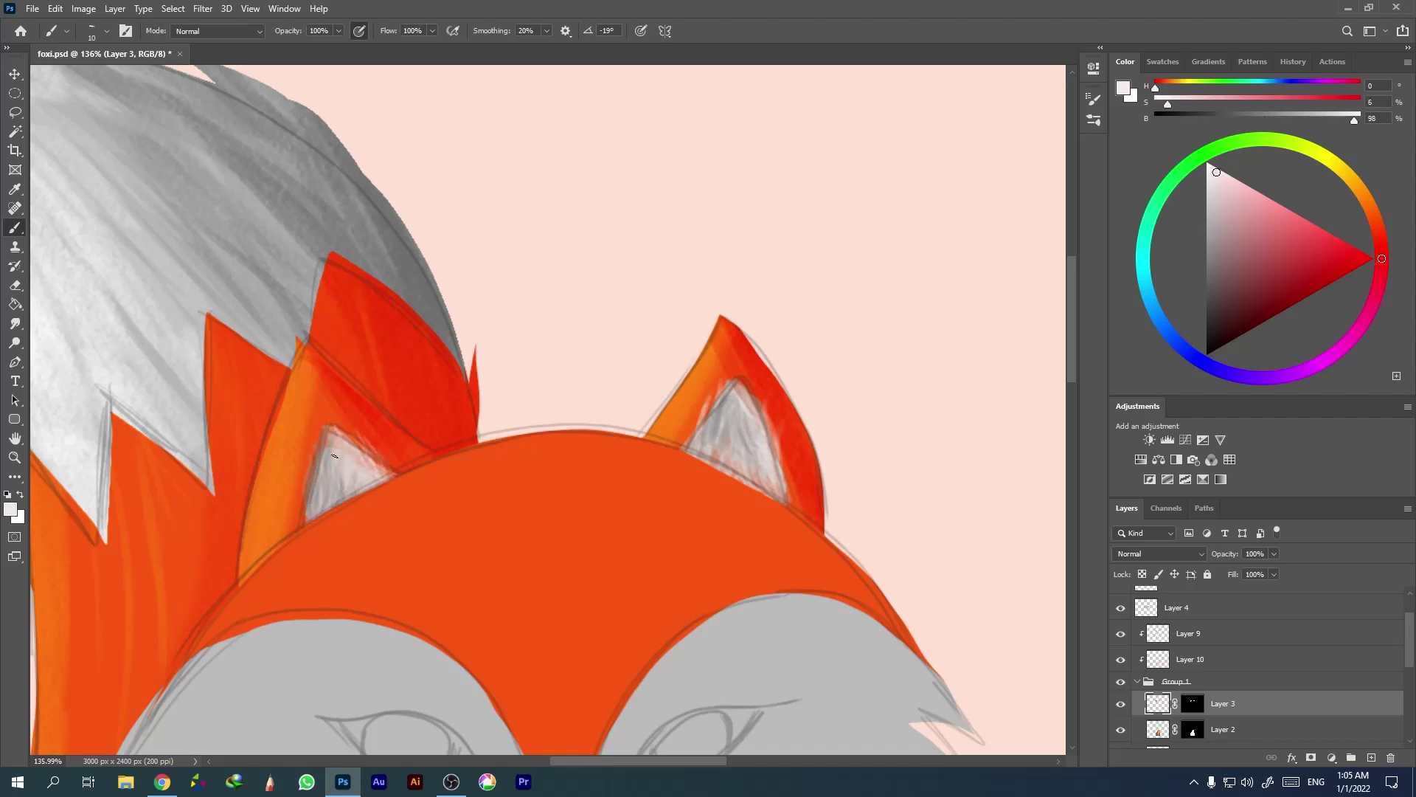
# Darken both ear tips with dark strokes, erasing stray strokes on Color Dodge Layer 9.
pyautogui.scroll(-3, 755, 409)
pyautogui.press(']')
pyautogui.press(']')
pyautogui.press(']')
pyautogui.moveTo(668, 291); pyautogui.dragTo(694, 361)
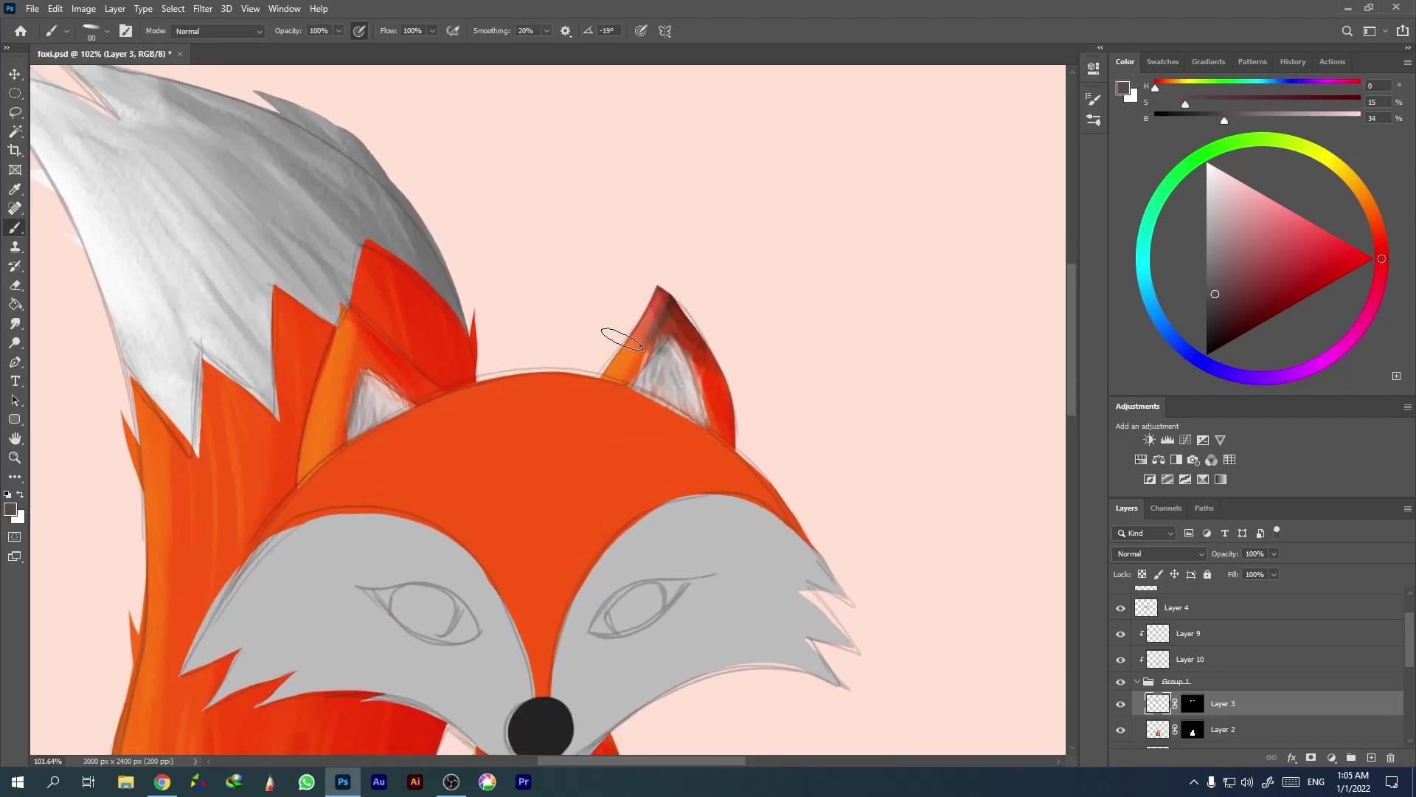
pyautogui.moveTo(347, 346)
pyautogui.mouseDown()
pyautogui.moveTo(363, 357)
pyautogui.moveTo(399, 329)
pyautogui.moveTo(332, 391)
pyautogui.mouseUp()
pyautogui.click(1188, 633)
pyautogui.press('e')
pyautogui.moveTo(642, 347)
pyautogui.mouseDown()
pyautogui.moveTo(668, 312)
pyautogui.moveTo(690, 347)
pyautogui.mouseUp()
pyautogui.click(1223, 703)
pyautogui.press('b')
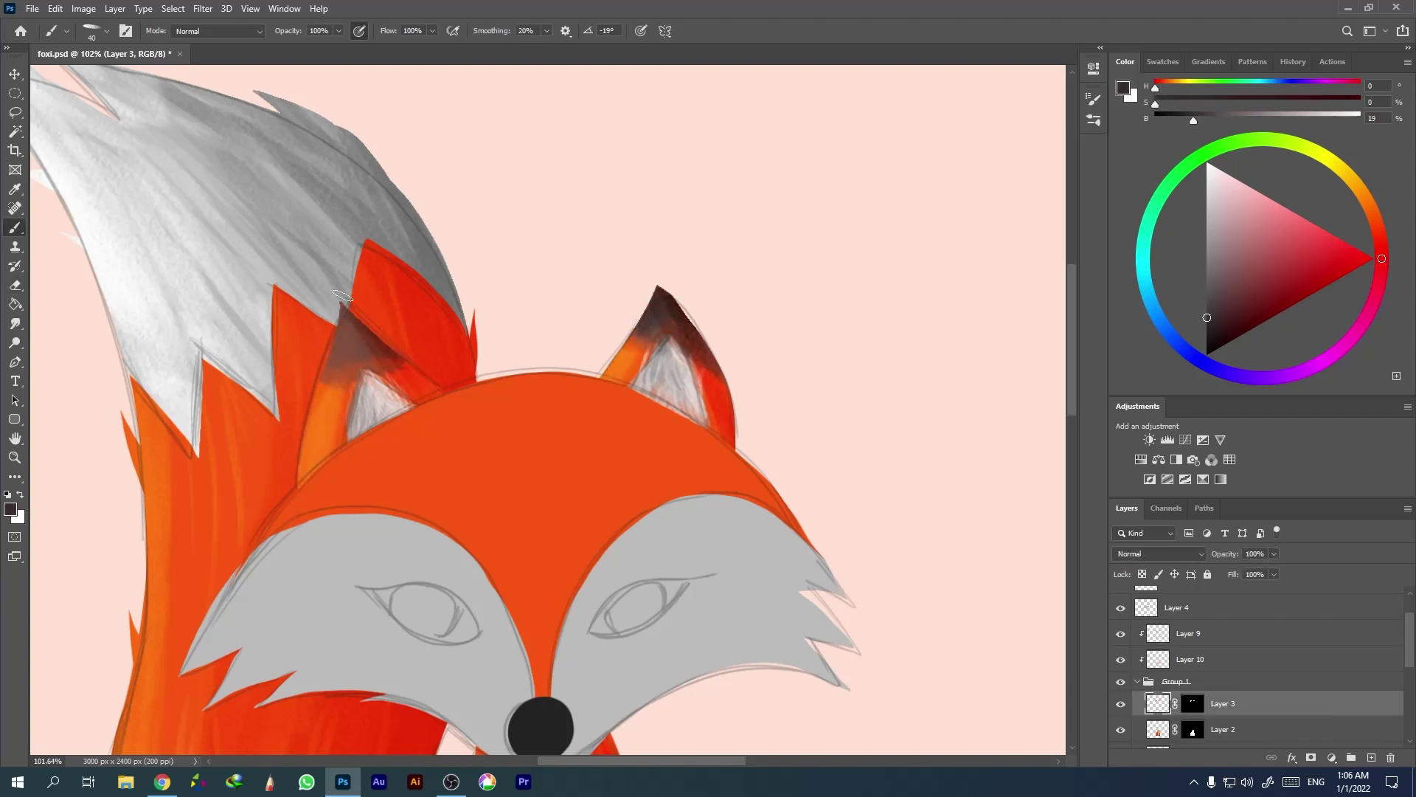
pyautogui.moveTo(346, 317); pyautogui.dragTo(358, 371)
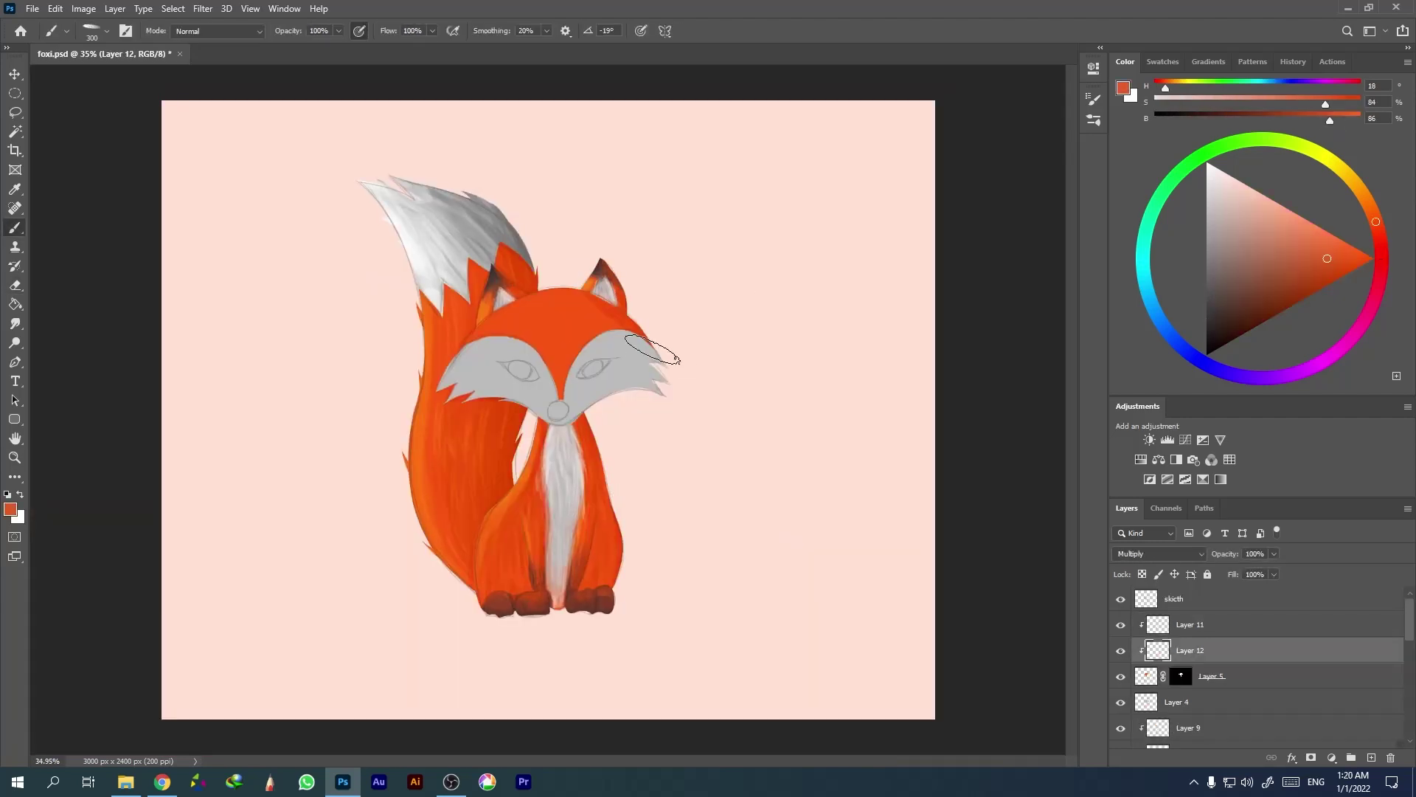
# Shade the right half of the head a deeper orange.
pyautogui.moveTo(642, 333); pyautogui.dragTo(679, 345)
pyautogui.press('[')
pyautogui.press('[')
pyautogui.press('[')
pyautogui.keyDown('alt'); pyautogui.click(638, 332); pyautogui.keyUp('alt')
pyautogui.scroll(5, 638, 319)
pyautogui.keyDown('alt'); pyautogui.click(525, 350); pyautogui.keyUp('alt')
pyautogui.hotkey('alt', ']')
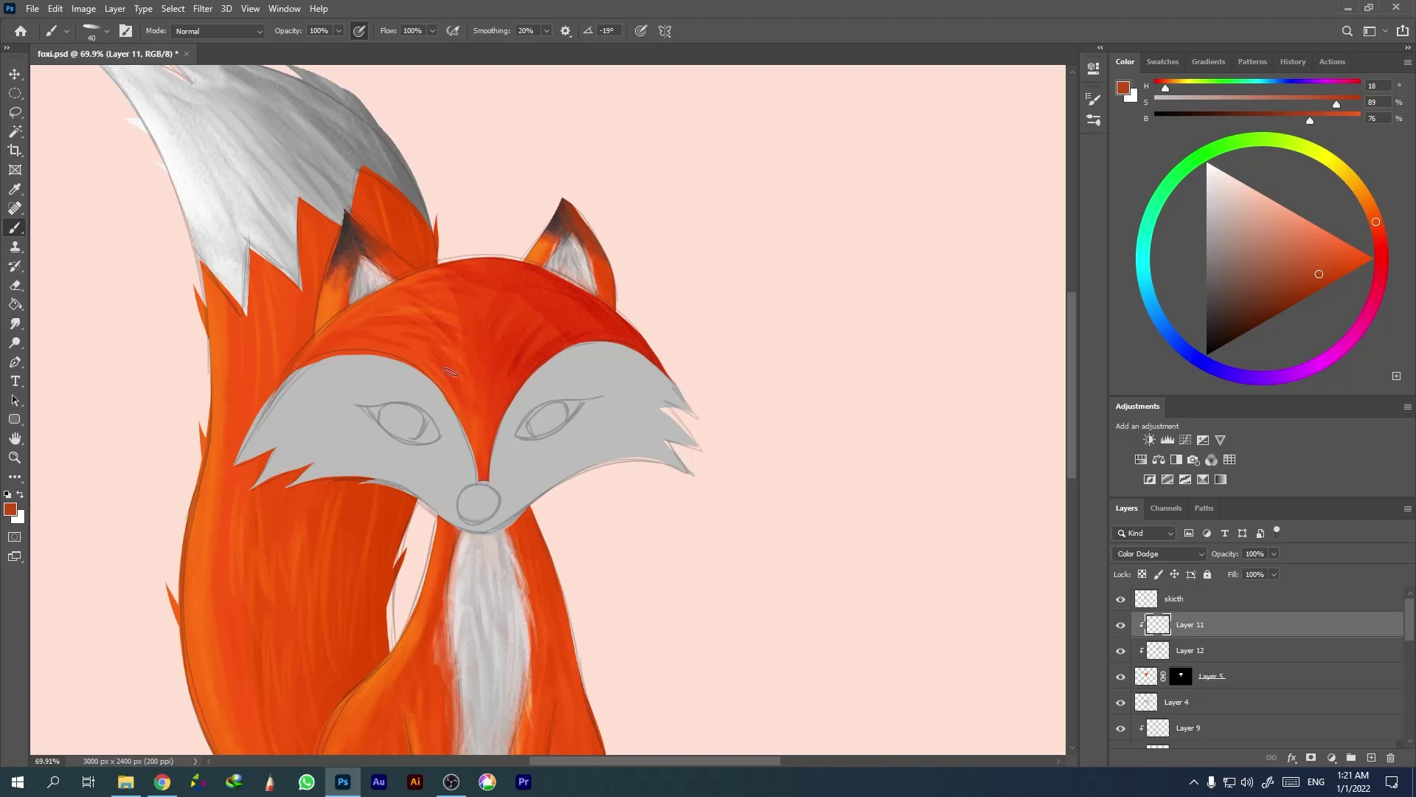
pyautogui.scroll(-4, 673, 419)
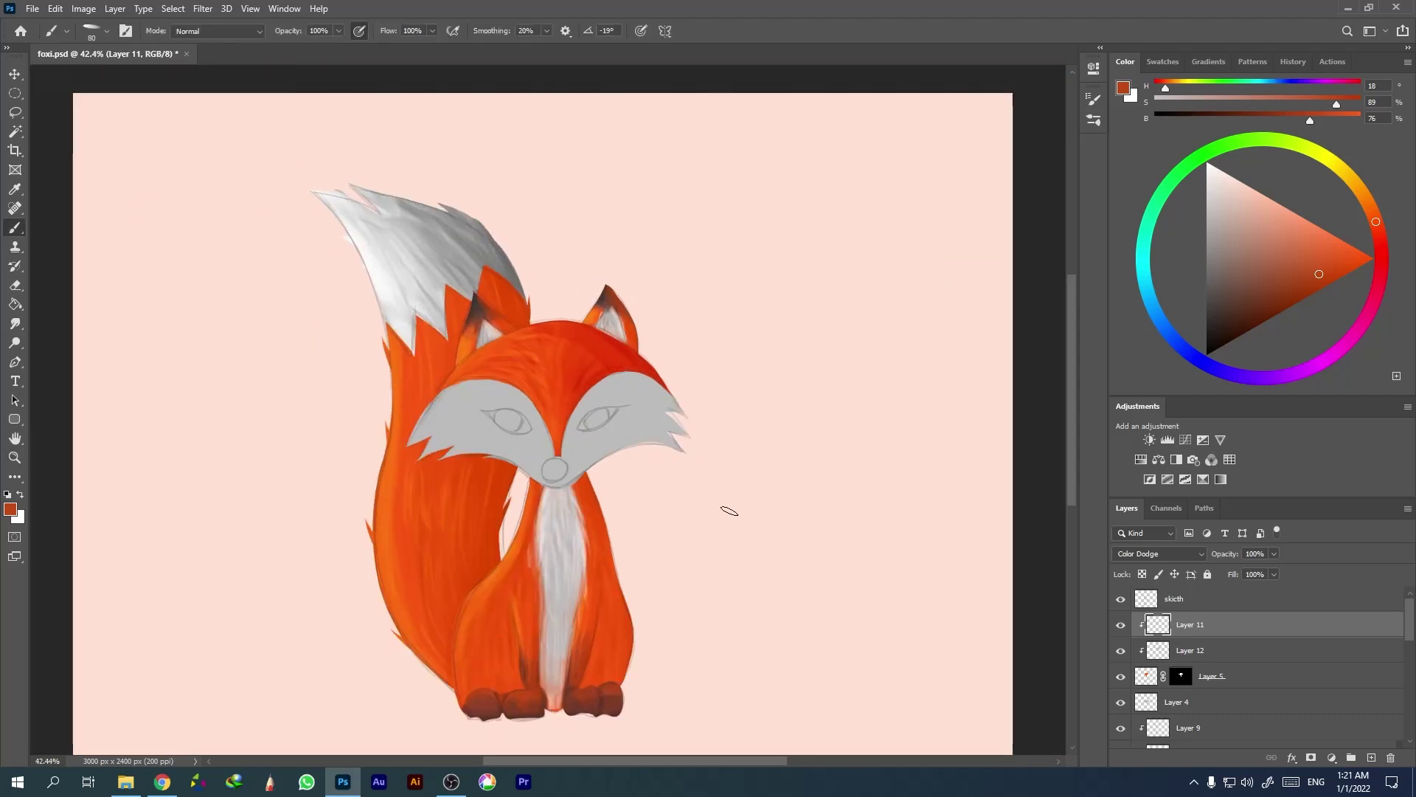
# Mask Layer 4 to the grey face and add a clipped Multiply layer above it.
pyautogui.click(1210, 702)
pyautogui.press('w')
pyautogui.click(1311, 757)
pyautogui.click(1372, 757)
pyautogui.click(1159, 553)
pyautogui.click(1151, 450)
pyautogui.press('b')
# Brighten the fur on the left cheek and forehead on Color Dodge Layer 13.
pyautogui.keyDown('alt'); pyautogui.click(601, 436); pyautogui.keyUp('alt')
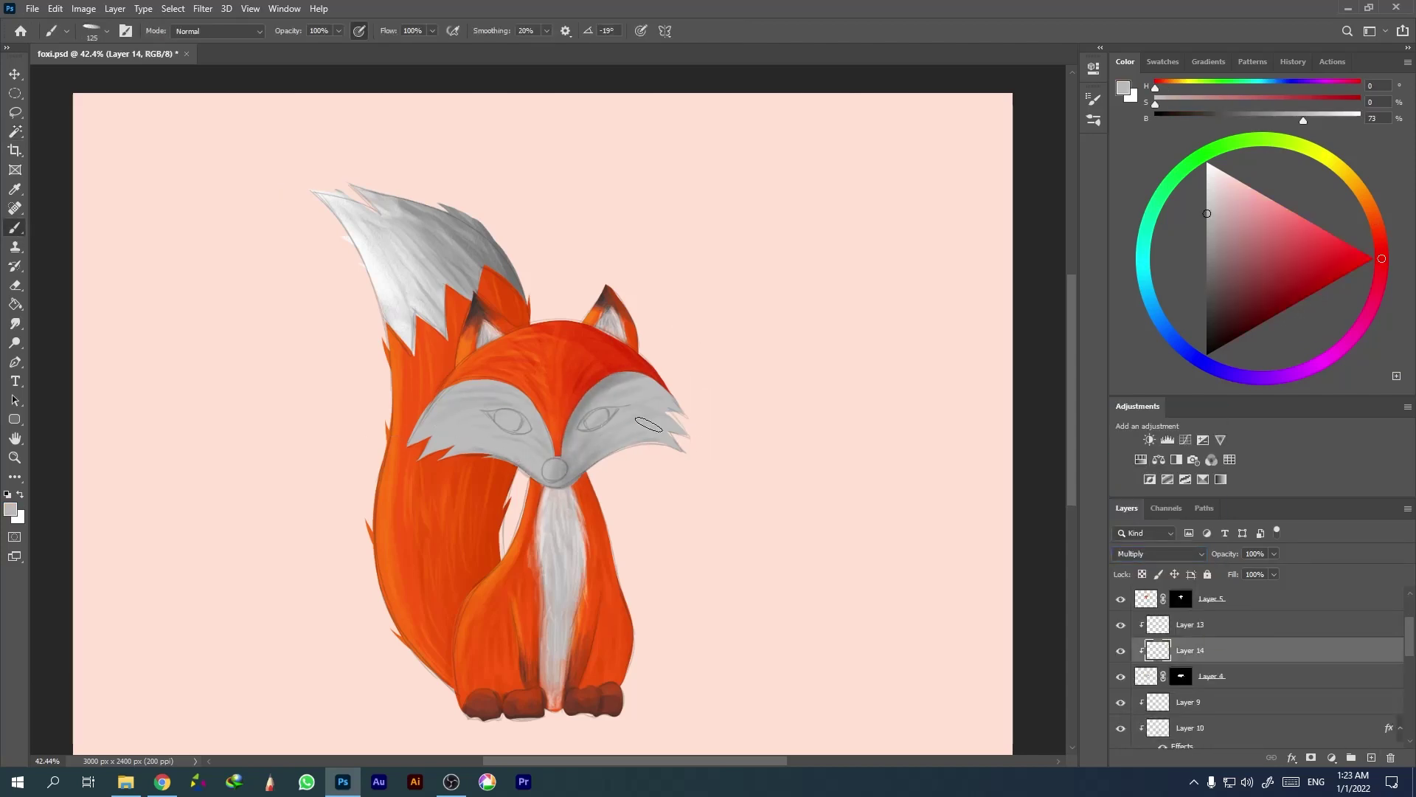
pyautogui.press('[')
pyautogui.press('[')
pyautogui.press('[')
pyautogui.keyDown('alt'); pyautogui.click(596, 388); pyautogui.keyUp('alt')
pyautogui.hotkey('alt', ']')
pyautogui.scroll(5, 580, 406)
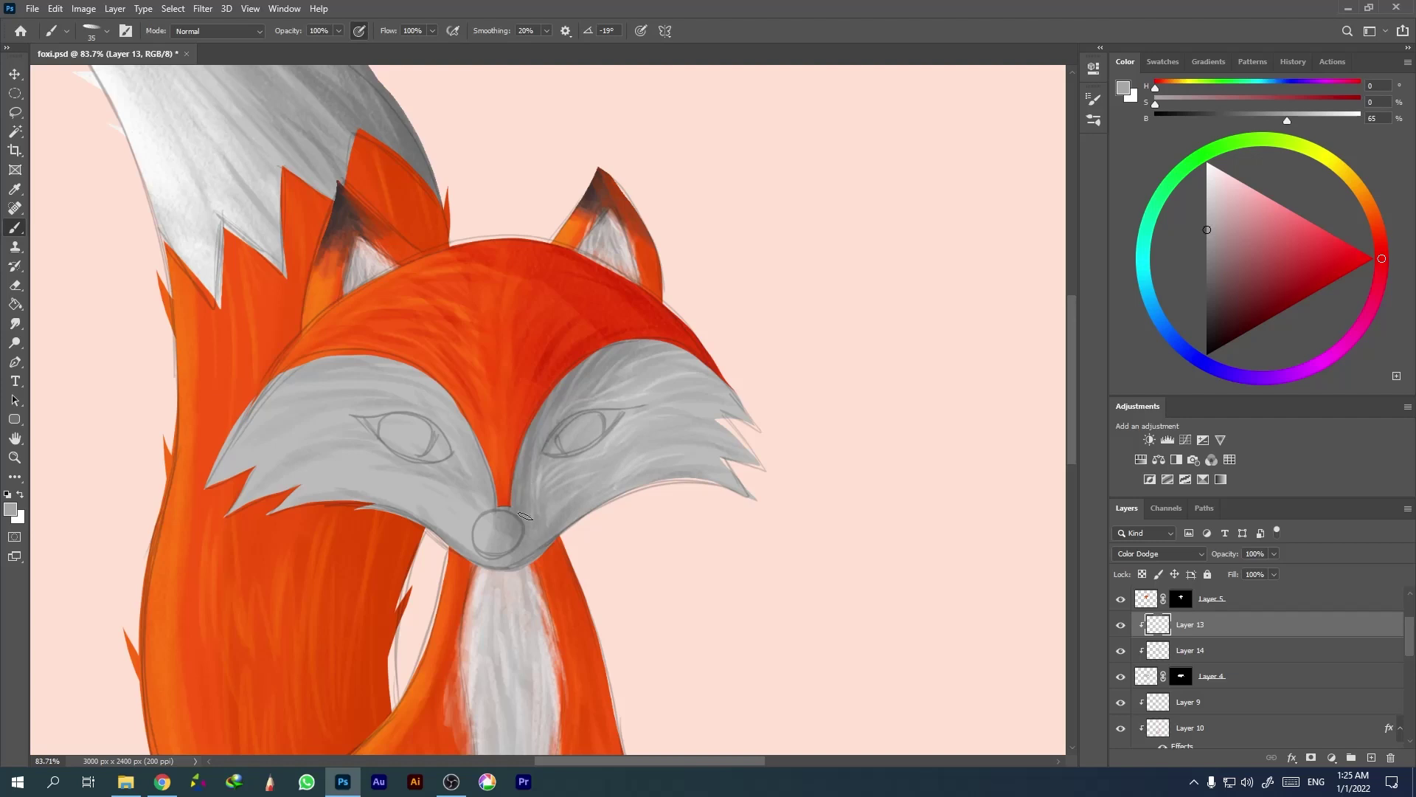
pyautogui.moveTo(473, 419); pyautogui.dragTo(292, 465)
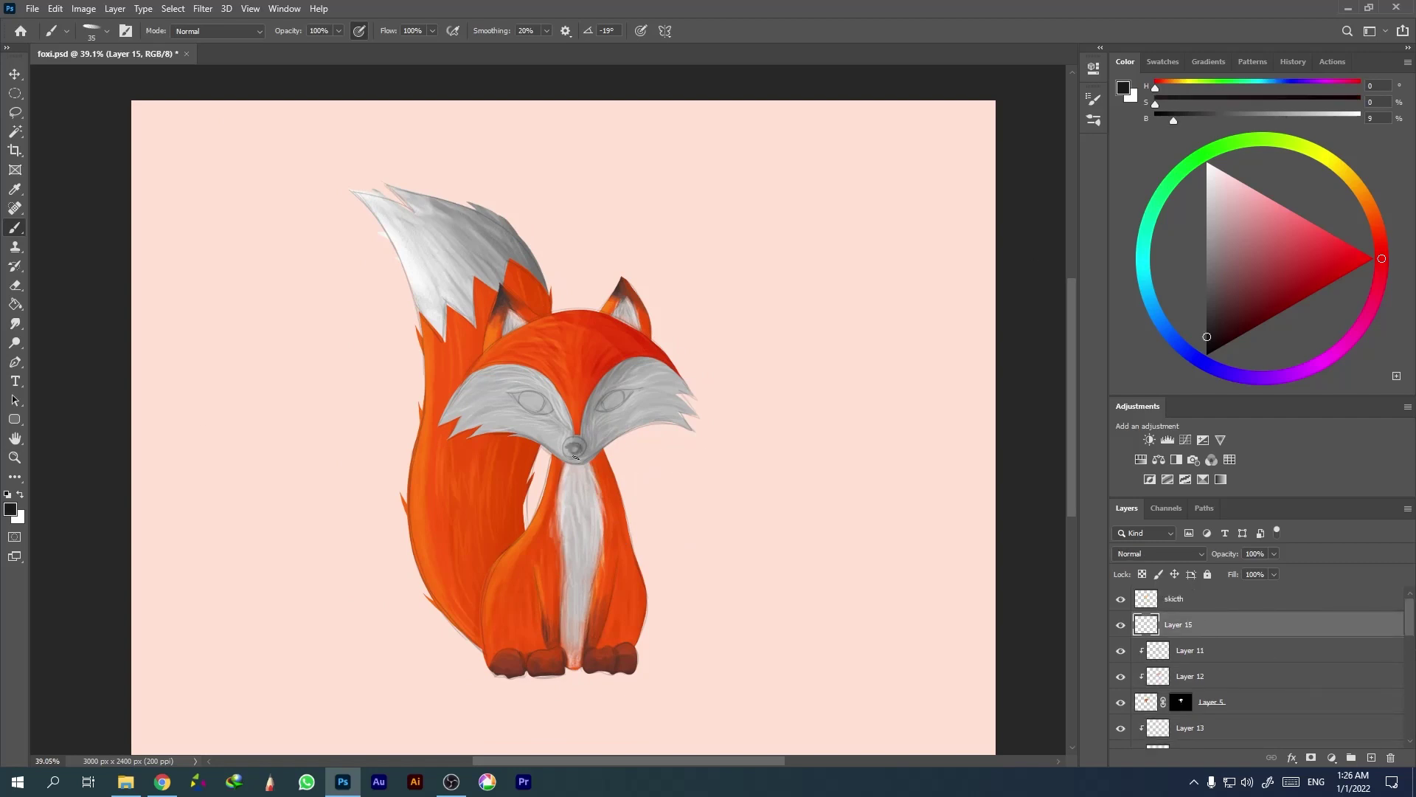
# Paint dark, rounded strokes on the nose and add a new layer for the eyes.
pyautogui.moveTo(611, 430); pyautogui.dragTo(664, 431)
pyautogui.moveTo(509, 457)
pyautogui.mouseDown()
pyautogui.moveTo(546, 487)
pyautogui.moveTo(507, 451)
pyautogui.mouseUp()
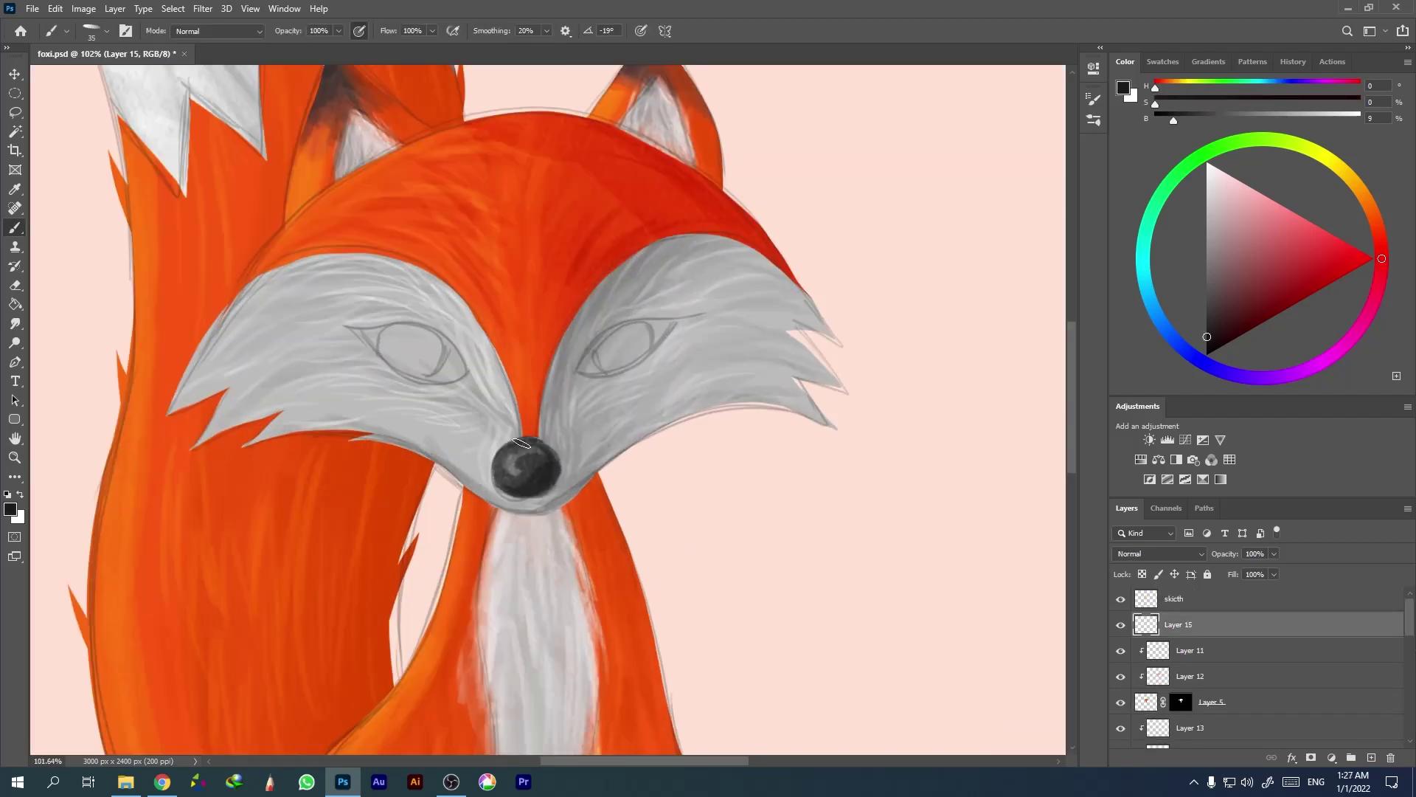
pyautogui.hotkey('ctrl', 'shift', 'alt', 'n')
pyautogui.moveTo(721, 424)
pyautogui.mouseDown()
pyautogui.moveTo(680, 470)
pyautogui.moveTo(708, 469)
pyautogui.mouseUp()
pyautogui.press('b')
# Outline both eyes and paint dark pupils in them.
pyautogui.moveTo(590, 372)
pyautogui.mouseDown()
pyautogui.moveTo(664, 325)
pyautogui.moveTo(693, 324)
pyautogui.mouseUp()
pyautogui.moveTo(590, 377); pyautogui.dragTo(653, 384)
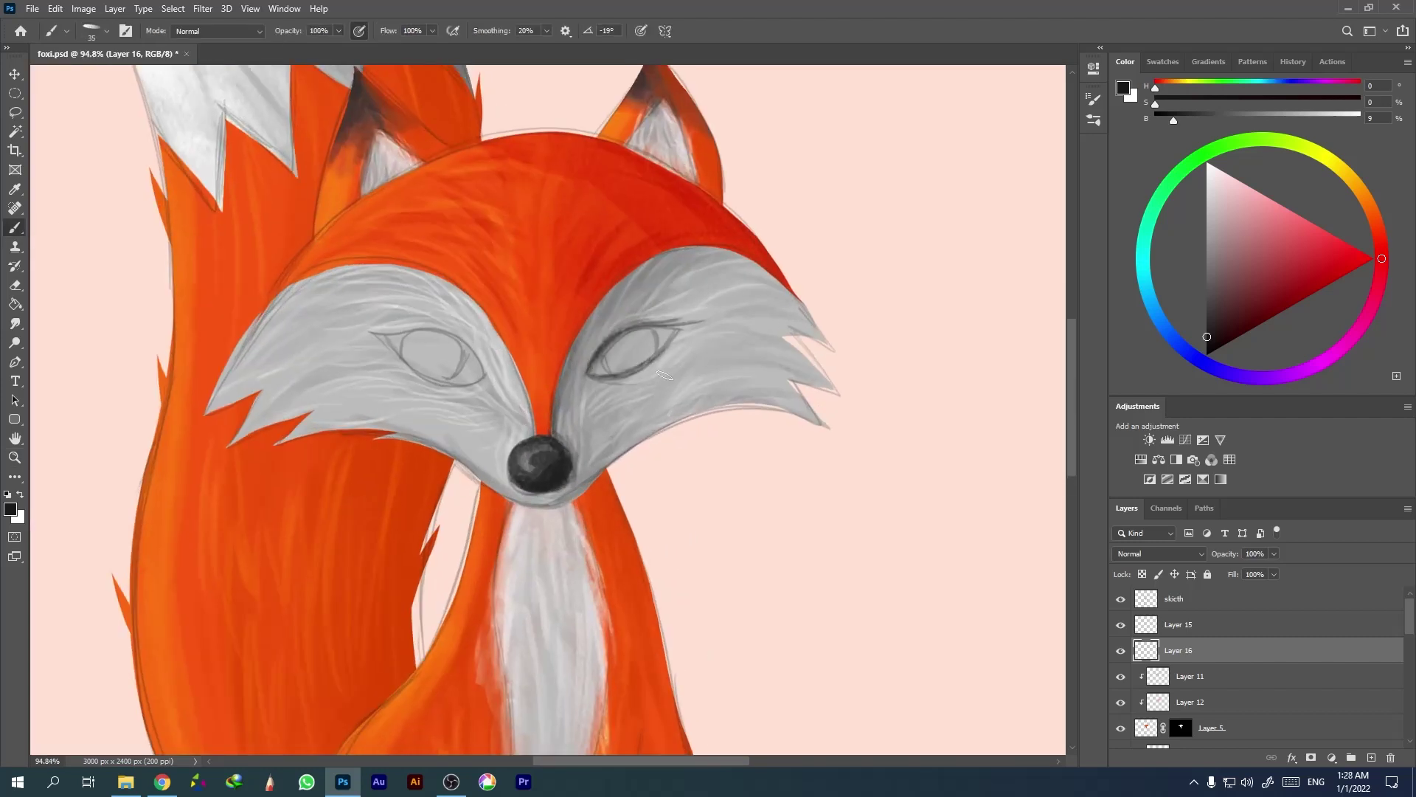
pyautogui.moveTo(373, 331); pyautogui.dragTo(481, 363)
pyautogui.moveTo(621, 346); pyautogui.dragTo(633, 354)
pyautogui.moveTo(425, 346); pyautogui.dragTo(447, 360)
# Add salmon orange irises and a light highlight on the right pupil.
pyautogui.click(1309, 219)
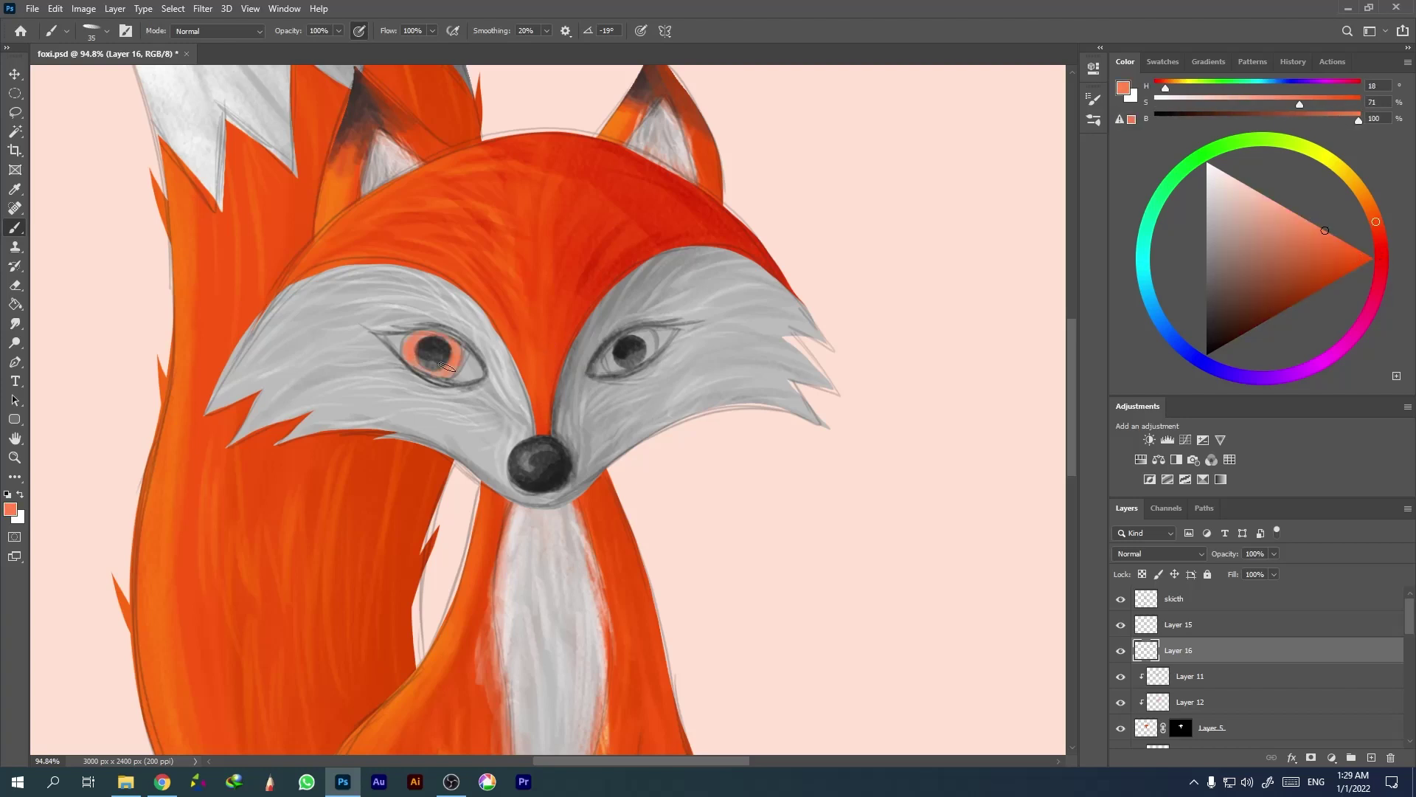
pyautogui.keyDown('alt'); pyautogui.click(661, 320); pyautogui.keyUp('alt')
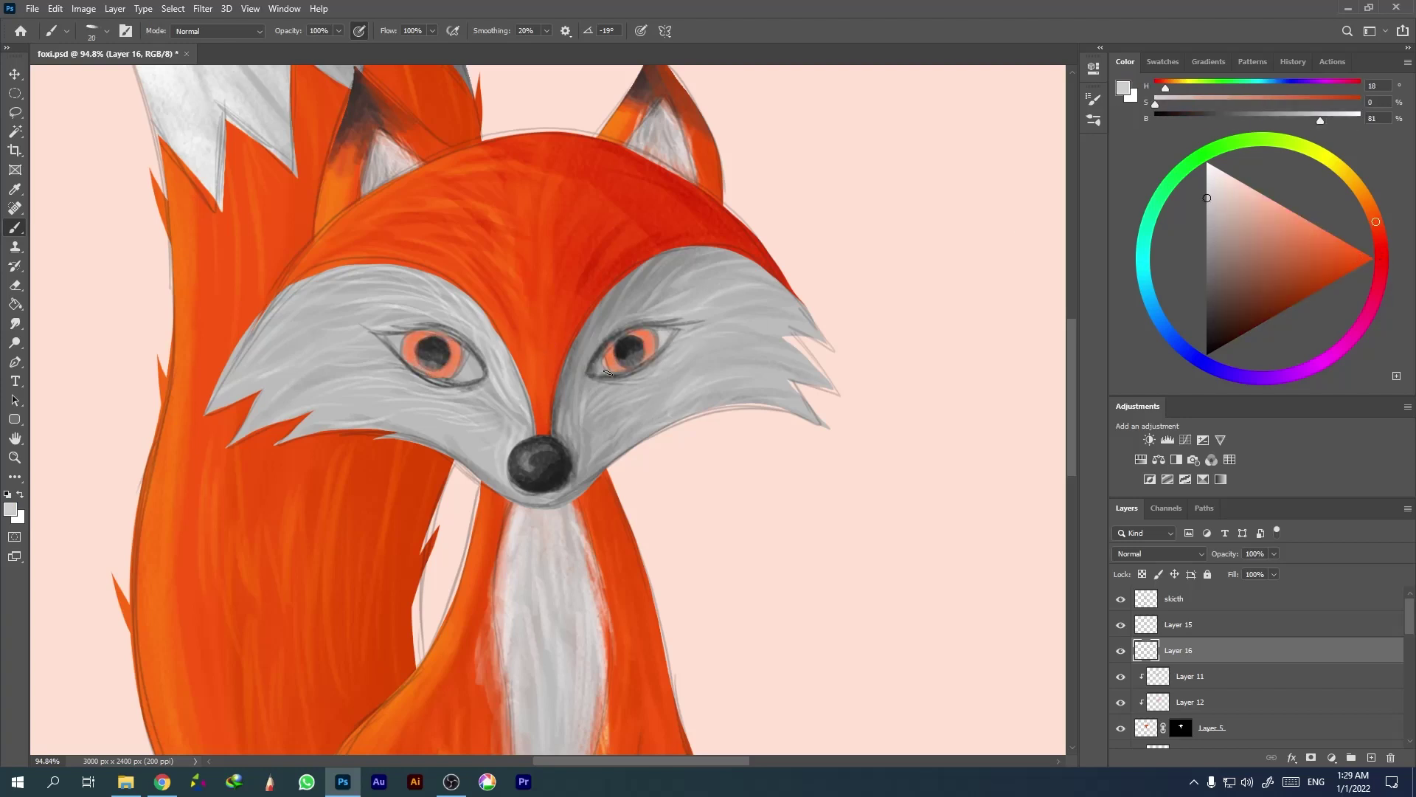
pyautogui.hotkey('ctrl', '0')
pyautogui.scroll(5, 602, 304)
pyautogui.moveTo(578, 322); pyautogui.dragTo(590, 311)
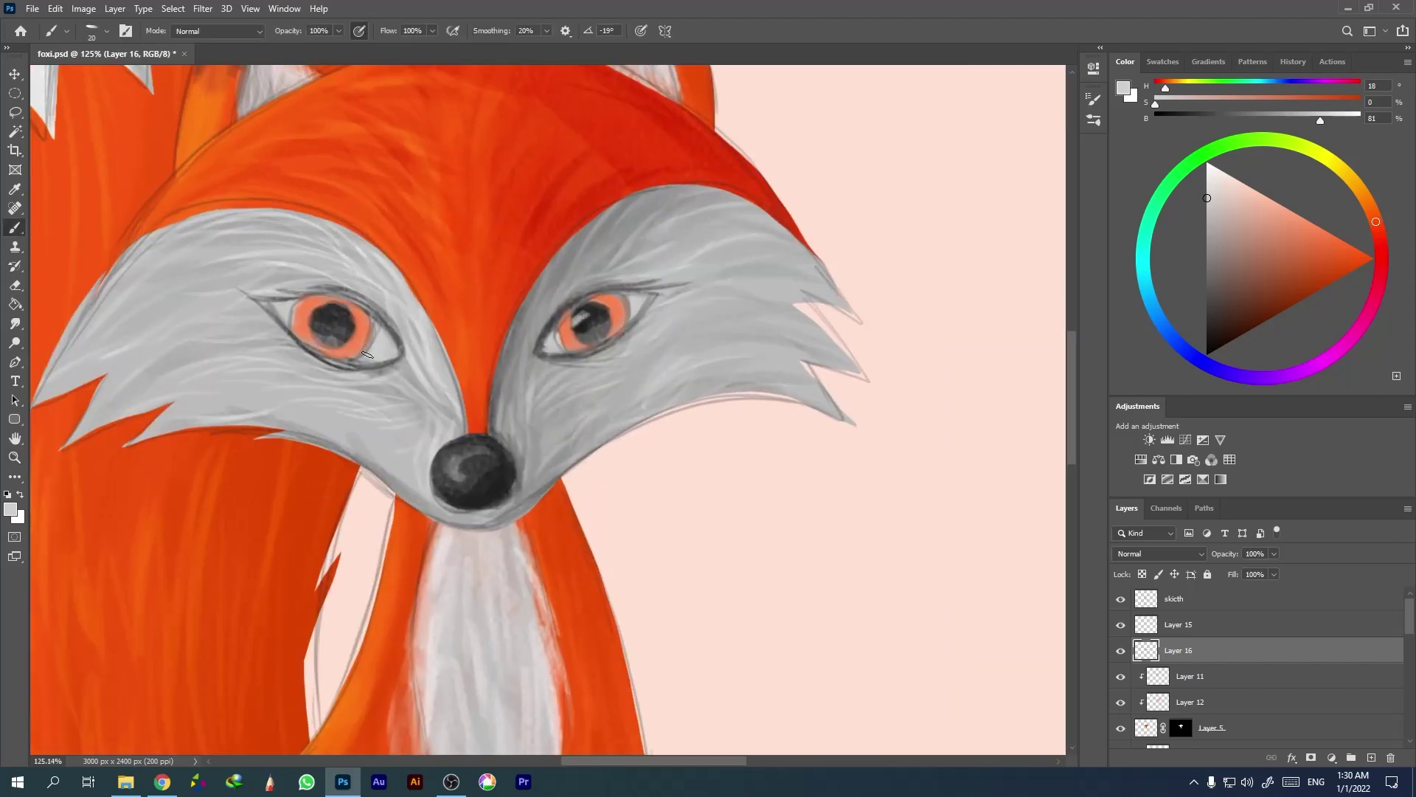
pyautogui.hotkey('ctrl', '0')
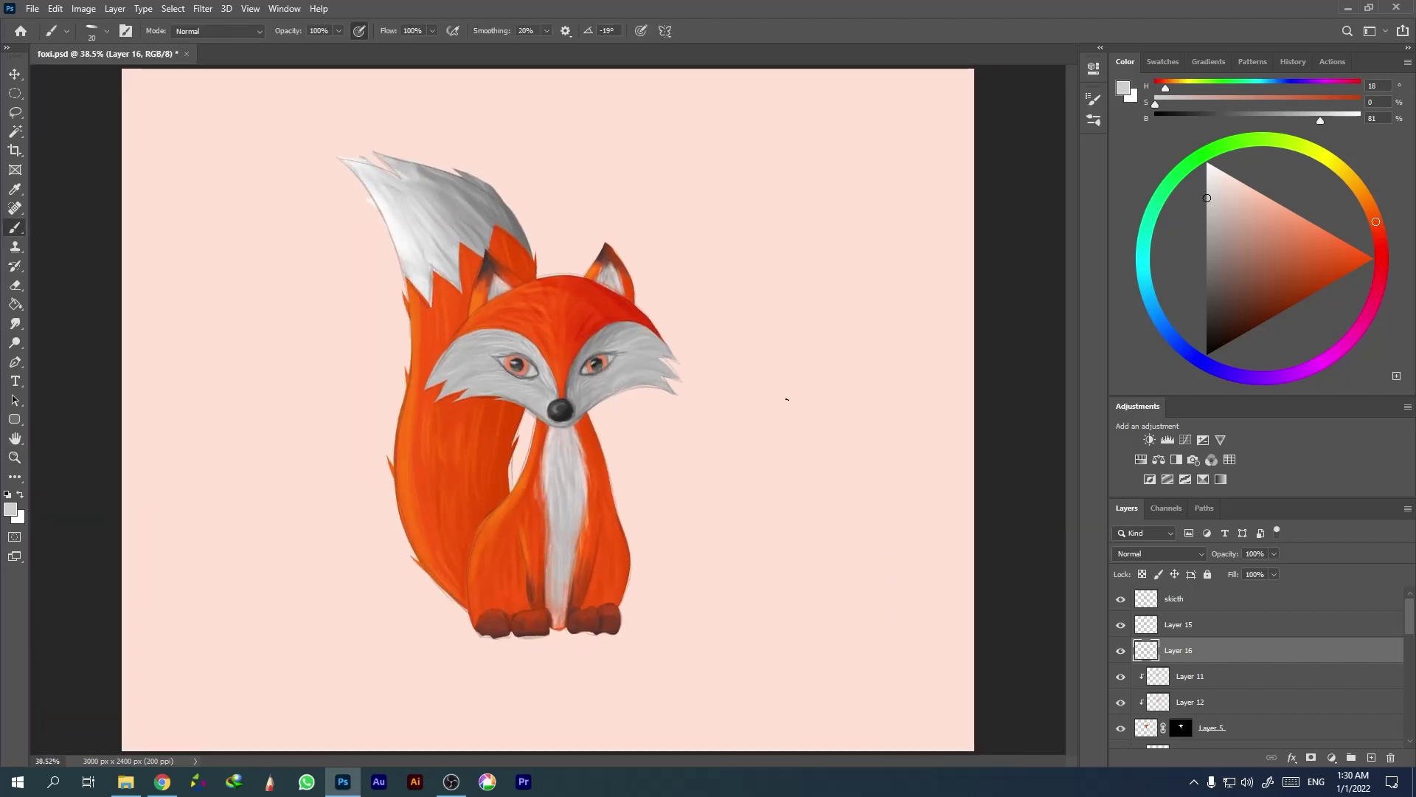
# Duplicate the skicth layer, hide the copy, and lower the sketch opacity to 25%.
pyautogui.click(1174, 599)
pyautogui.hotkey('ctrl', 'j')
pyautogui.click(1120, 598)
pyautogui.click(1174, 624)
pyautogui.click(1274, 554)
# Group the fox layers into Group 2, then merge a copy and hide the original.
pyautogui.hotkey('ctrl', 'g')
pyautogui.press('Return')
pyautogui.hotkey('ctrl', 'e')
pyautogui.click(1121, 646)
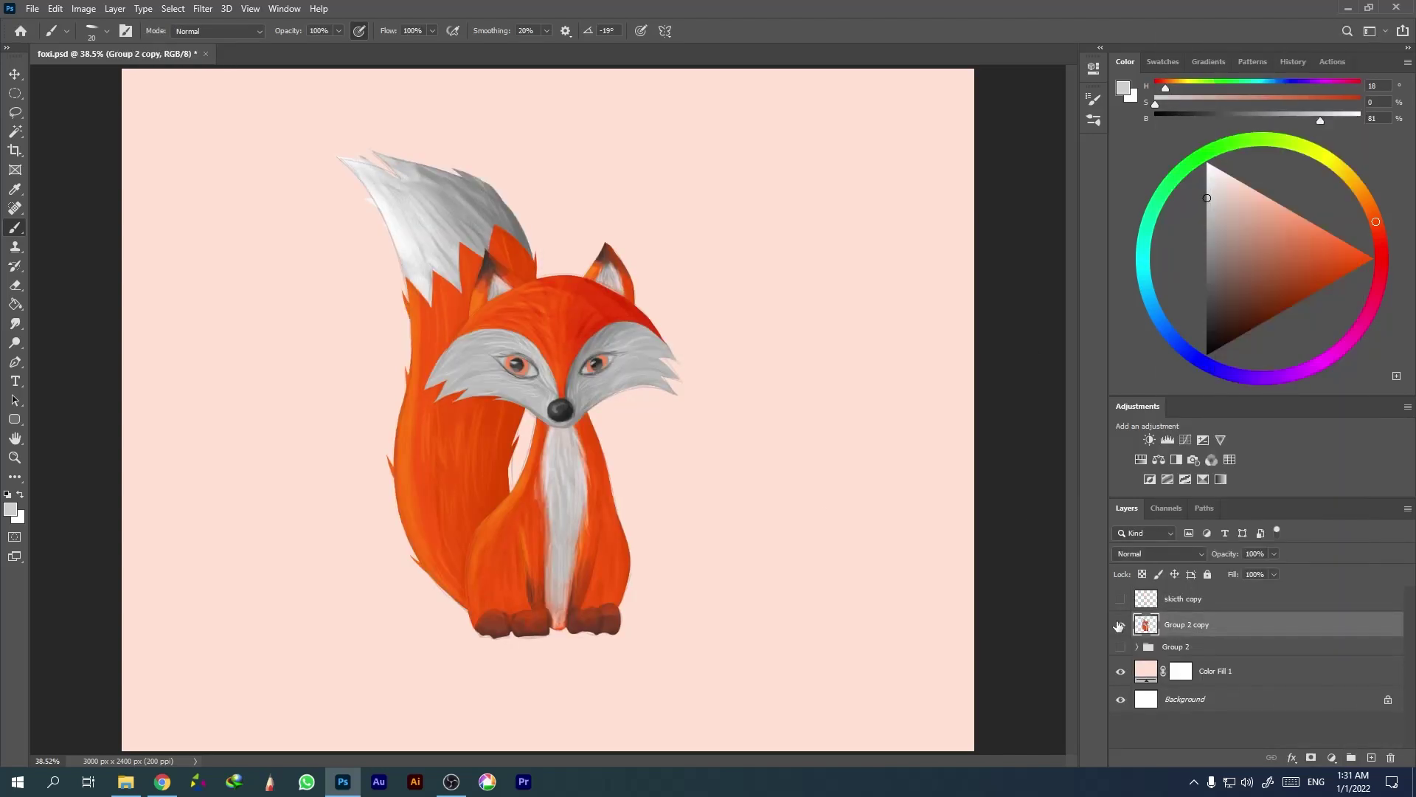
# Smudge wispy fur strands along the fox's edges and both sides of the tail.
pyautogui.press('r')
pyautogui.scroll(3, 543, 388)
pyautogui.moveTo(502, 451); pyautogui.dragTo(479, 550)
pyautogui.moveTo(257, 580); pyautogui.dragTo(279, 367)
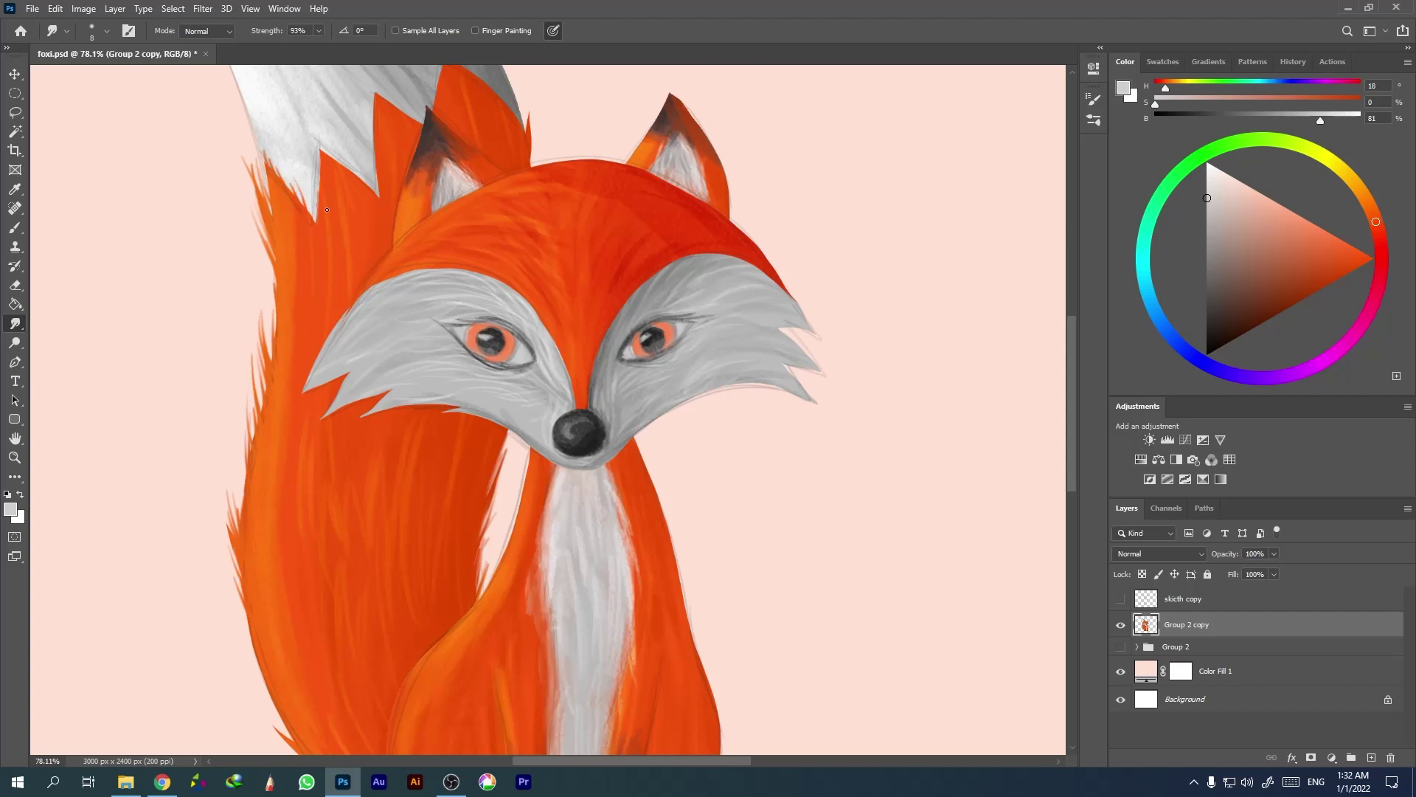
pyautogui.moveTo(401, 117); pyautogui.dragTo(434, 283)
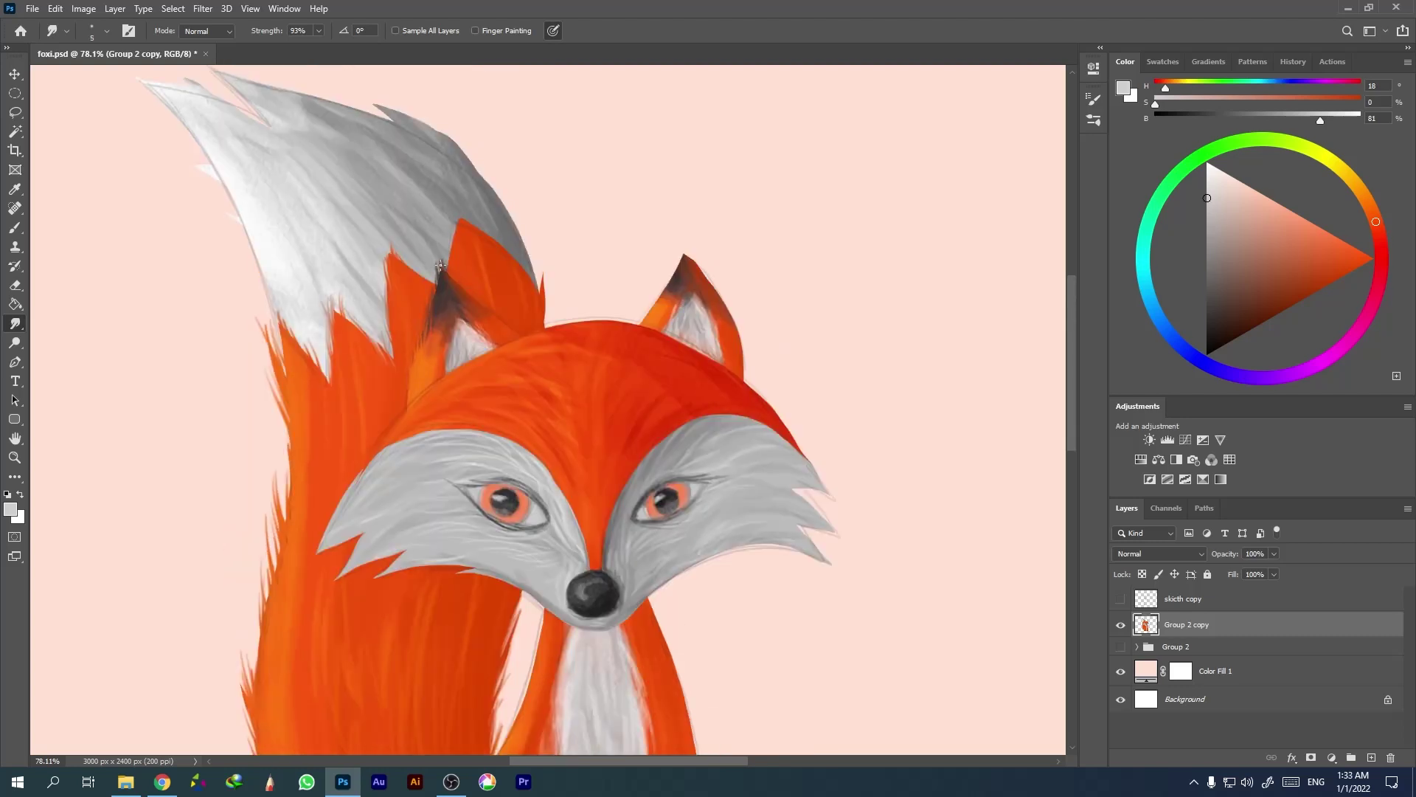
pyautogui.moveTo(518, 273)
pyautogui.mouseDown()
pyautogui.moveTo(465, 142)
pyautogui.moveTo(493, 298)
pyautogui.mouseUp()
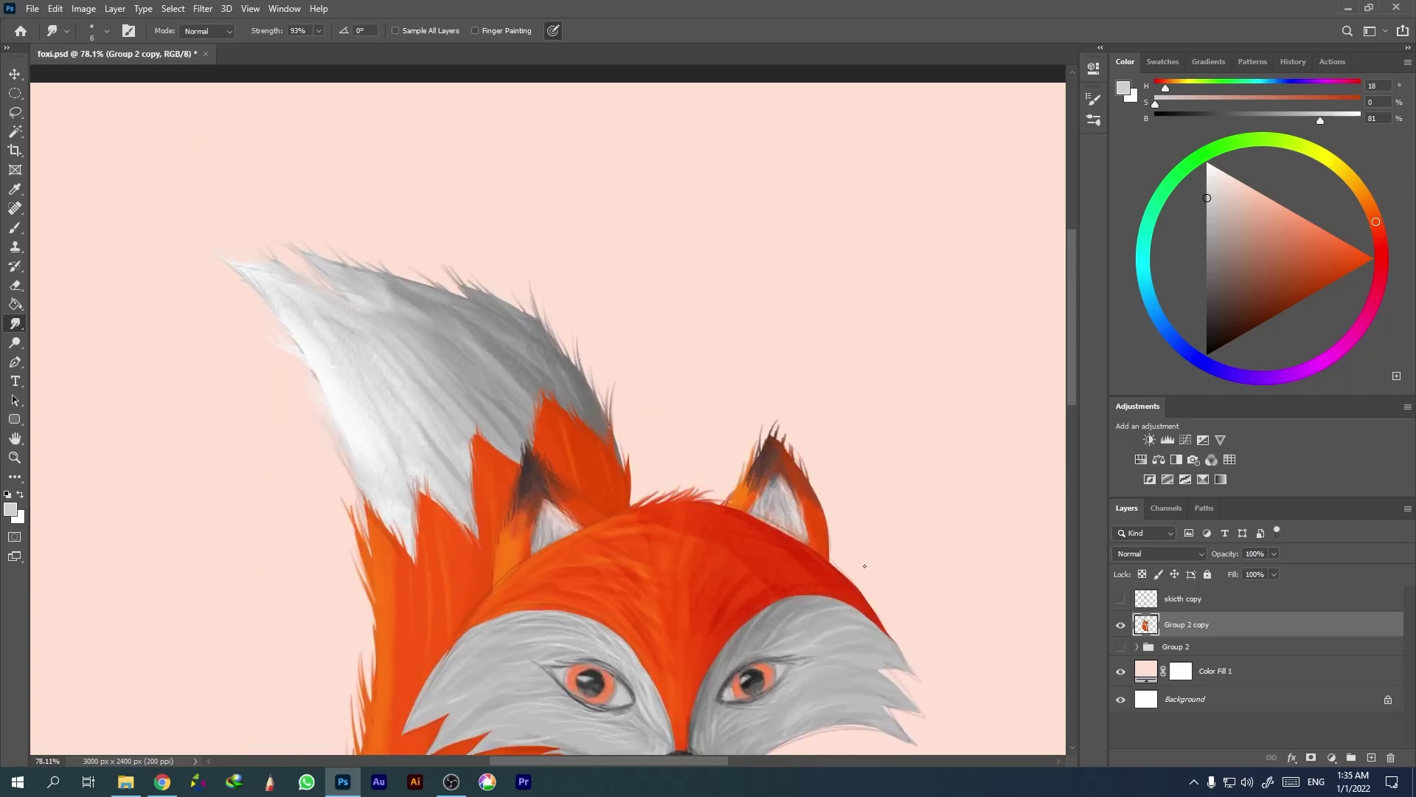
pyautogui.scroll(-5, 565, 392)
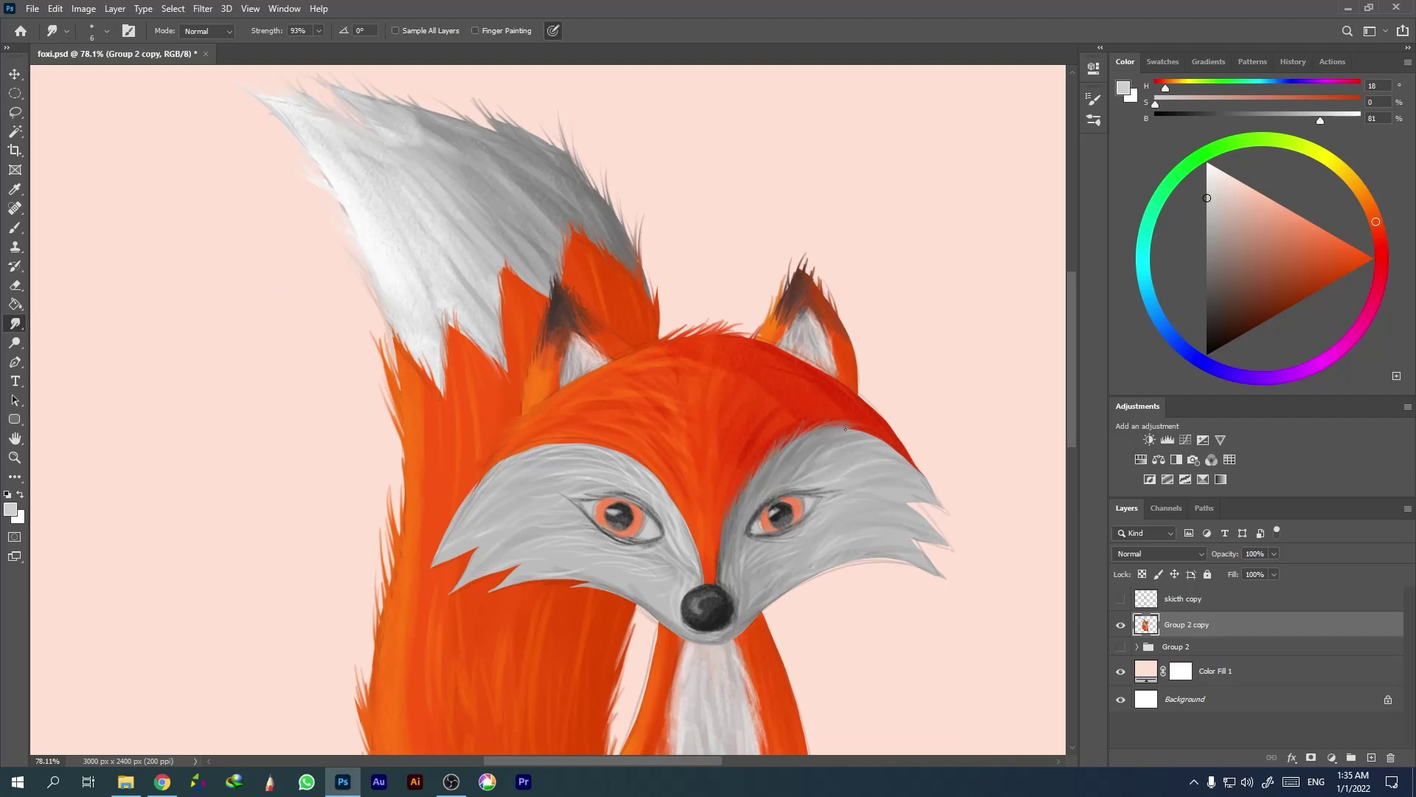
pyautogui.hscroll(5, 582, 555)
pyautogui.scroll(-2, 582, 555)
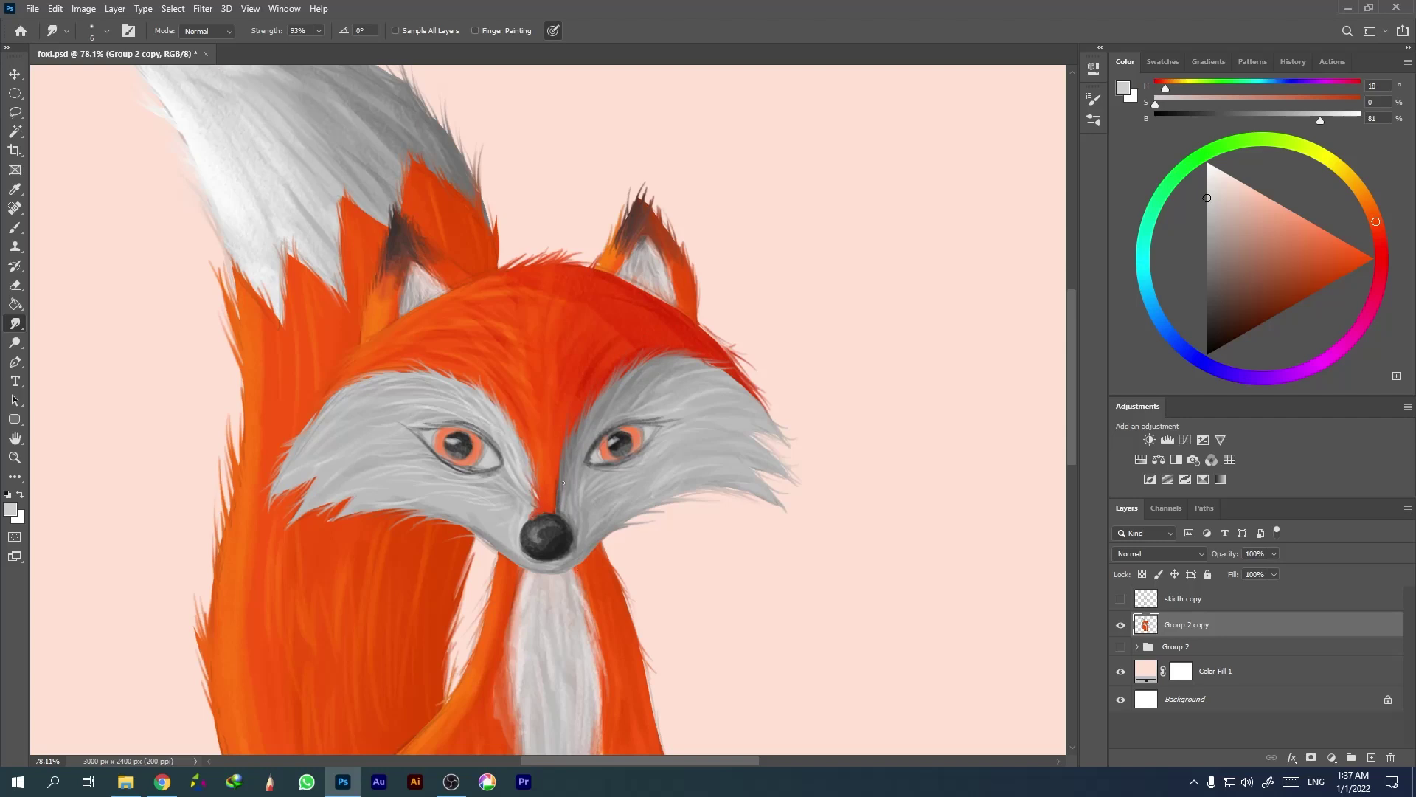
pyautogui.scroll(-4, 761, 499)
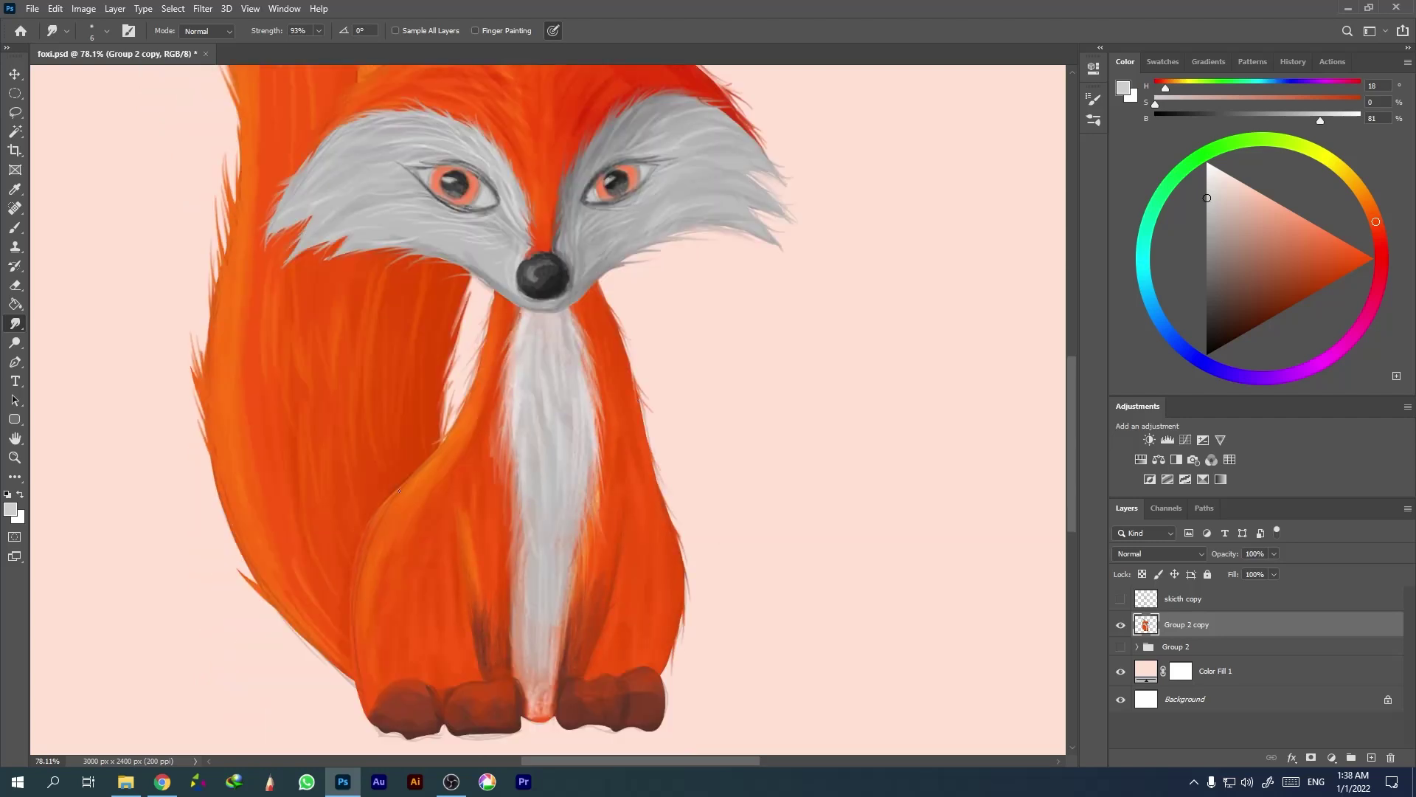
pyautogui.scroll(5, 472, 442)
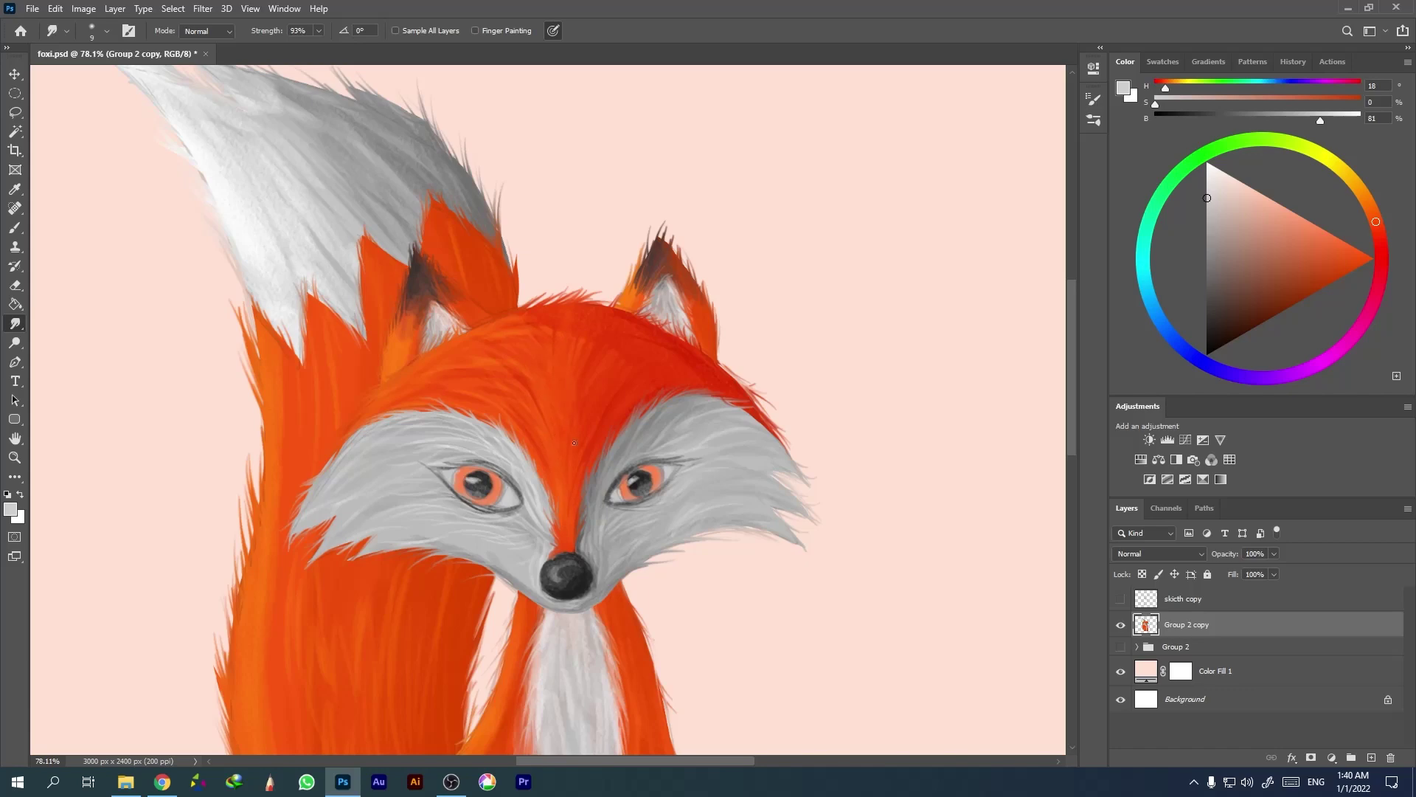
pyautogui.hotkey('ctrl', '0')
# Give Group 2 copy a fox-shaped mask and add a new layer clipped to it.
pyautogui.press('w')
pyautogui.click(673, 506)
pyautogui.hotkey('ctrl', 'shift', 'i')
pyautogui.click(1310, 757)
pyautogui.press('b')
pyautogui.click(1372, 757)
pyautogui.hotkey('ctrl', 'alt', 'g')
pyautogui.click(1191, 278)
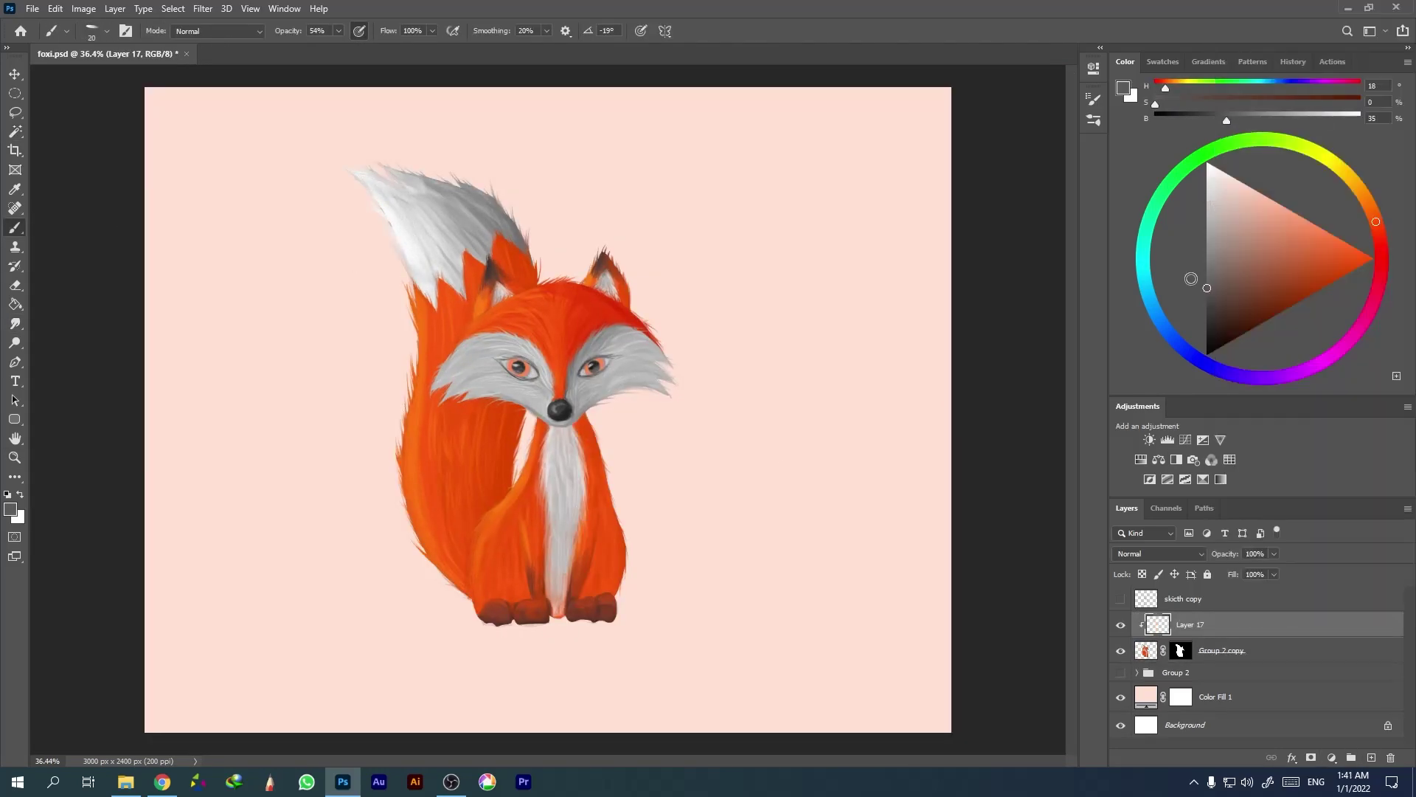
# Paint the left, middle and right paws a darker brown at full opacity.
pyautogui.keyDown('alt'); pyautogui.click(541, 449); pyautogui.keyUp('alt')
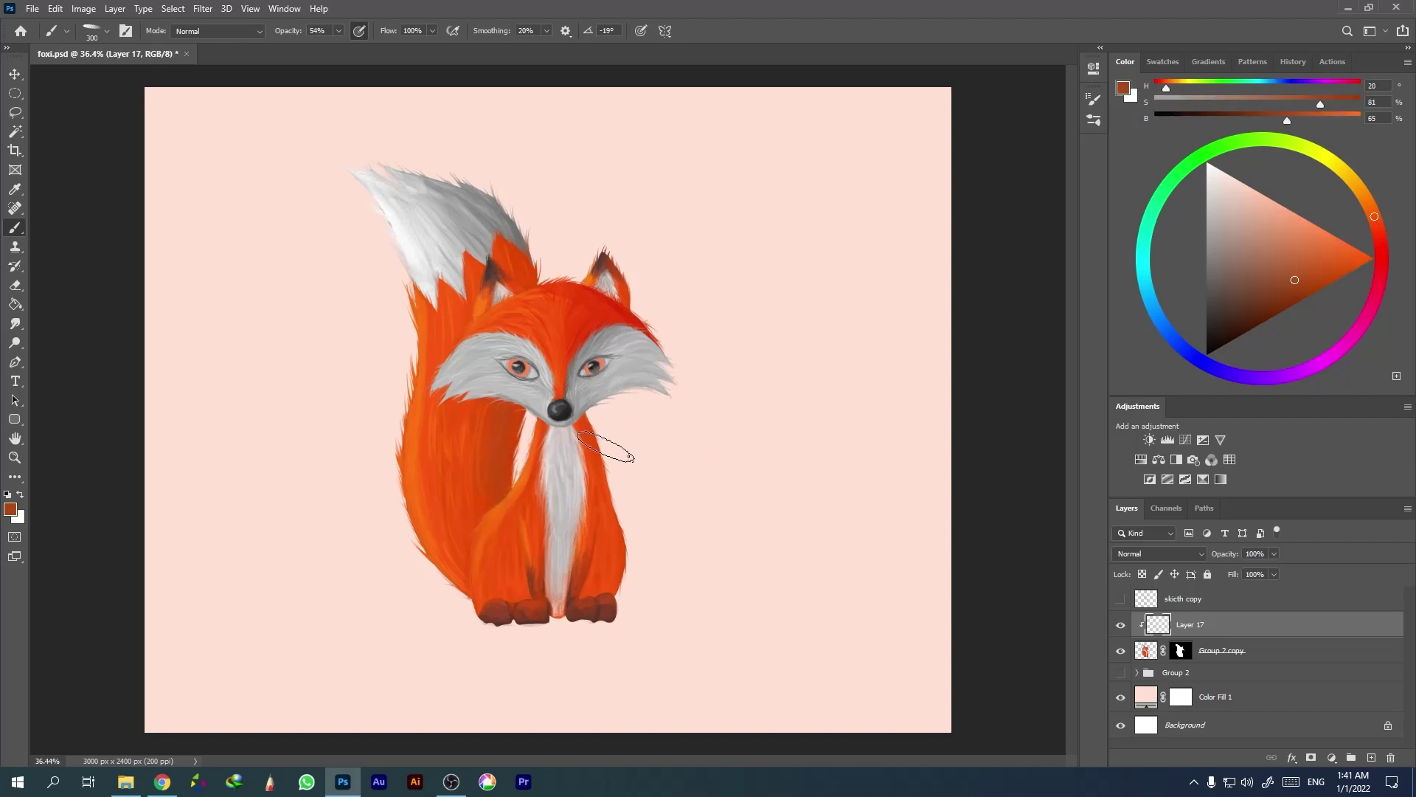
pyautogui.press('[')
pyautogui.press('[')
pyautogui.press('[')
pyautogui.keyDown('alt'); pyautogui.click(559, 410); pyautogui.keyUp('alt')
pyautogui.press('0')
pyautogui.press('[')
pyautogui.press('[')
pyautogui.press('[')
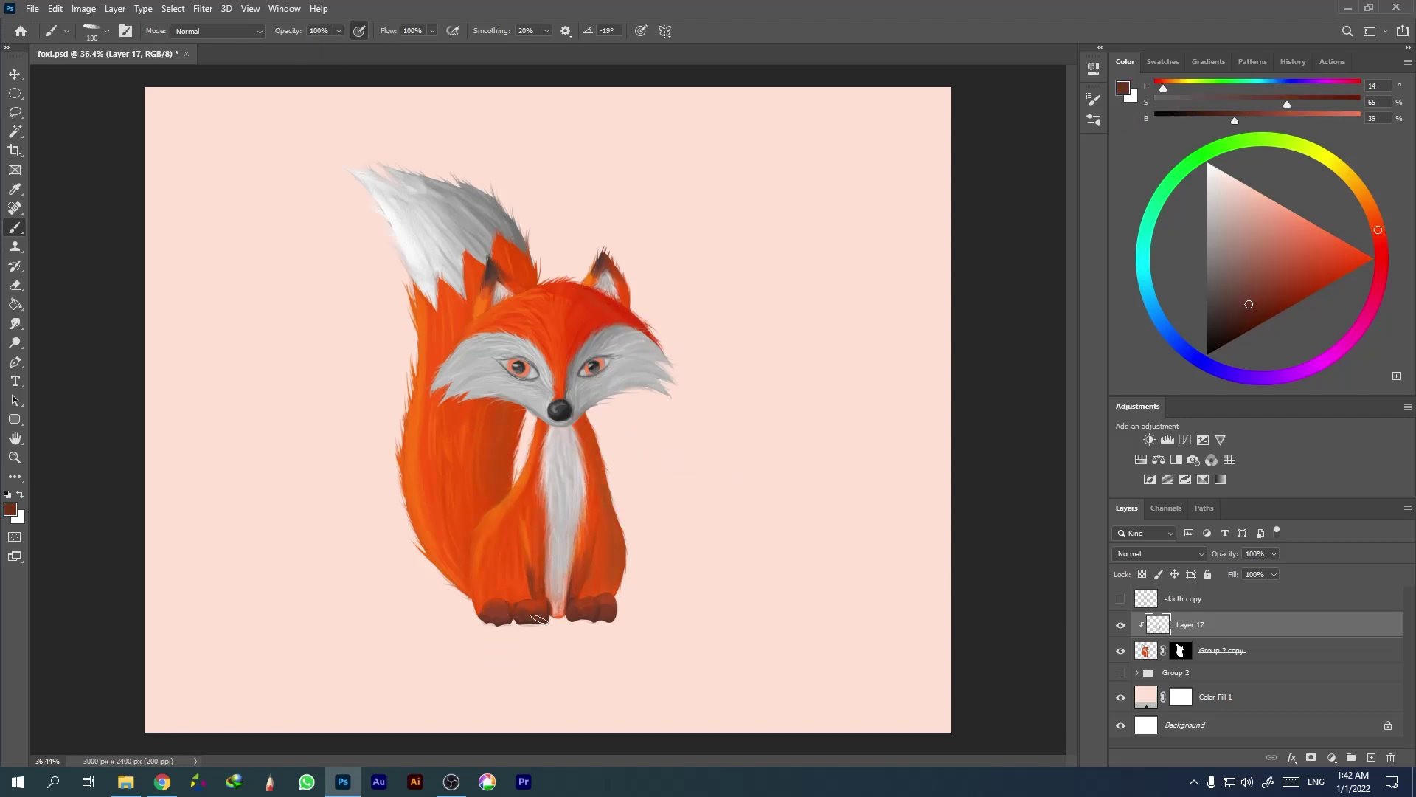
pyautogui.scroll(5, 526, 645)
pyautogui.press(']')
pyautogui.press(']')
pyautogui.press(']')
pyautogui.moveTo(502, 487); pyautogui.dragTo(613, 534)
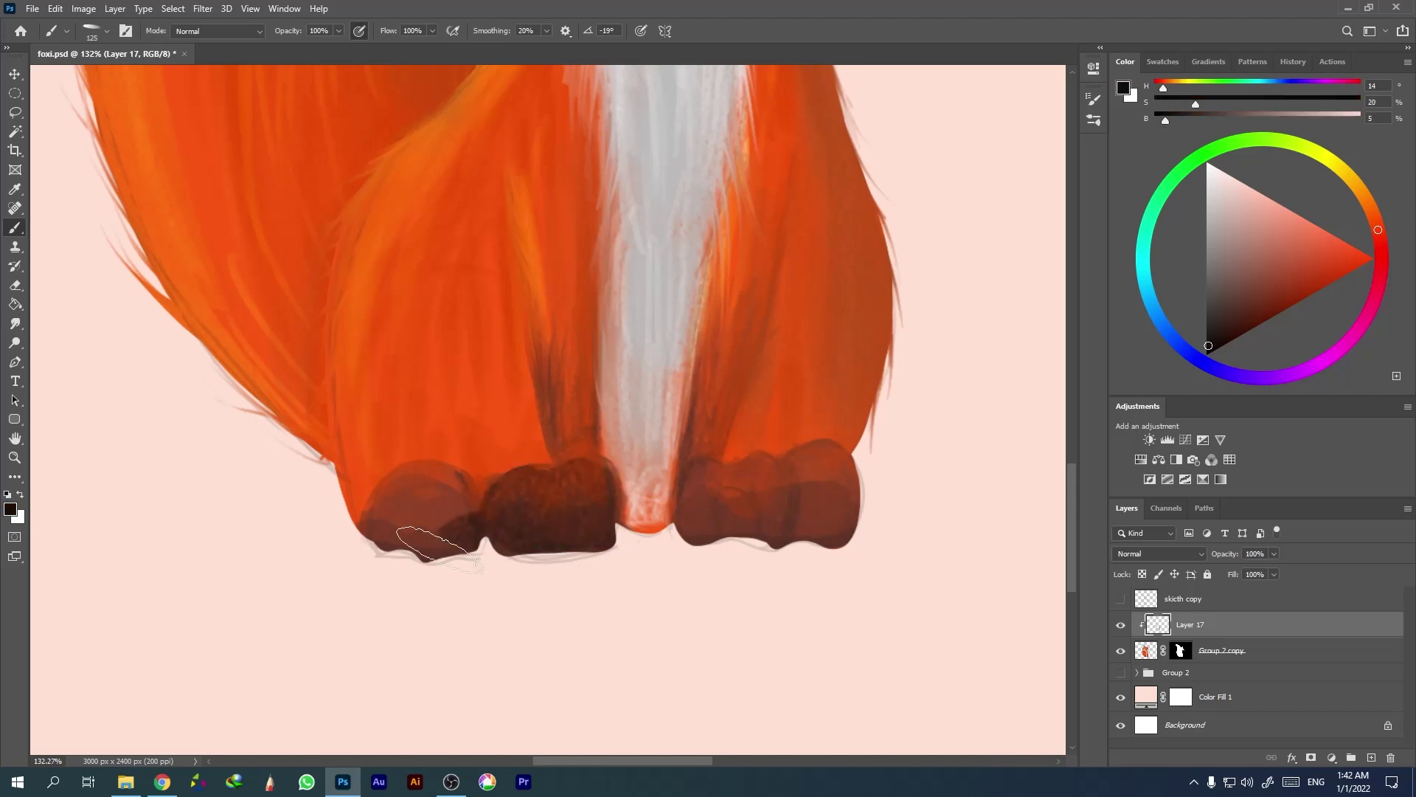
pyautogui.moveTo(384, 501); pyautogui.dragTo(554, 546)
pyautogui.moveTo(693, 487); pyautogui.dragTo(836, 523)
# Draw dark toe lines and paw-edge shading, plus an orange highlight on the middle paw.
pyautogui.press('[')
pyautogui.press('[')
pyautogui.press('[')
pyautogui.moveTo(775, 457); pyautogui.dragTo(772, 507)
pyautogui.moveTo(478, 487); pyautogui.dragTo(477, 550)
pyautogui.moveTo(391, 468); pyautogui.dragTo(362, 520)
pyautogui.keyDown('alt'); pyautogui.click(516, 440); pyautogui.keyUp('alt')
pyautogui.press('[')
pyautogui.press('[')
pyautogui.moveTo(540, 472); pyautogui.dragTo(505, 480)
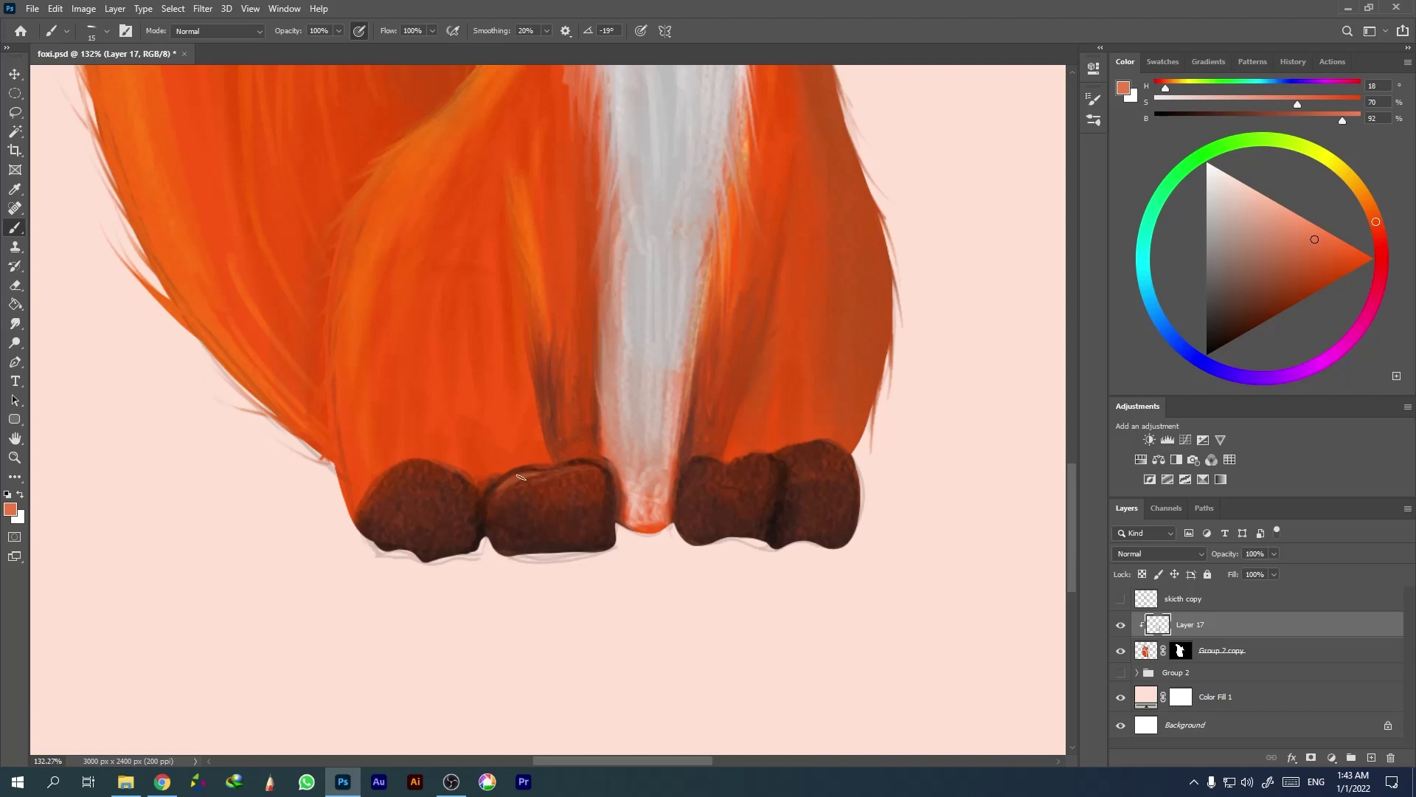
# Shade the fur on both sides of the white chest very dark brown.
pyautogui.keyDown('alt'); pyautogui.click(840, 457); pyautogui.keyUp('alt')
pyautogui.moveTo(544, 398); pyautogui.dragTo(545, 438)
pyautogui.moveTo(594, 331); pyautogui.dragTo(560, 461)
pyautogui.moveTo(749, 369); pyautogui.dragTo(726, 446)
pyautogui.moveTo(726, 335); pyautogui.dragTo(708, 458)
# Erase a small patch at the chest bottom on the fox copy and open its mask options.
pyautogui.press('e')
pyautogui.hotkey('alt', '[')
pyautogui.moveTo(623, 520); pyautogui.dragTo(660, 531)
pyautogui.rightClick(1180, 650)
# Delete the Group 2 copy mask and select the Soft Round brush at size 7.
pyautogui.click(1217, 544)
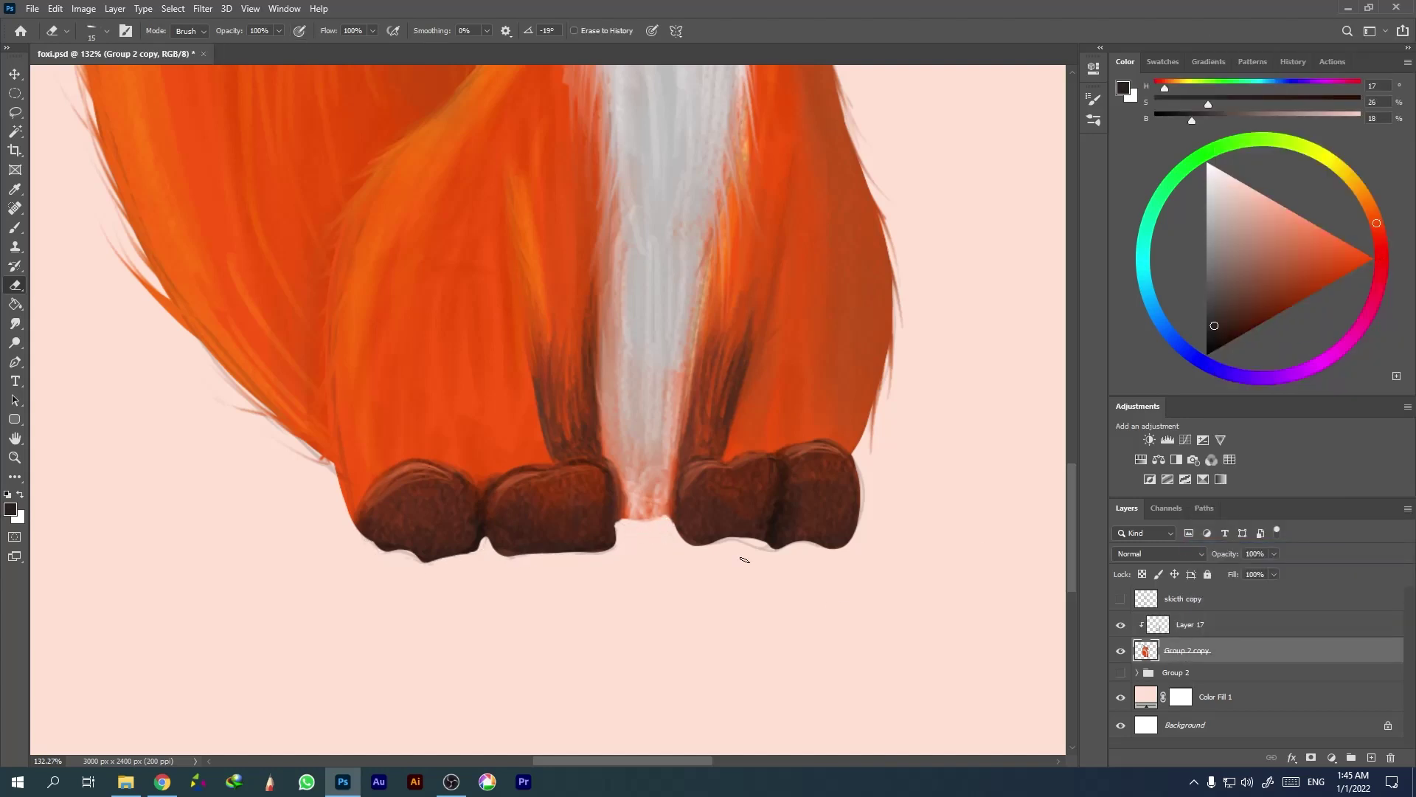
pyautogui.scroll(-3, 667, 524)
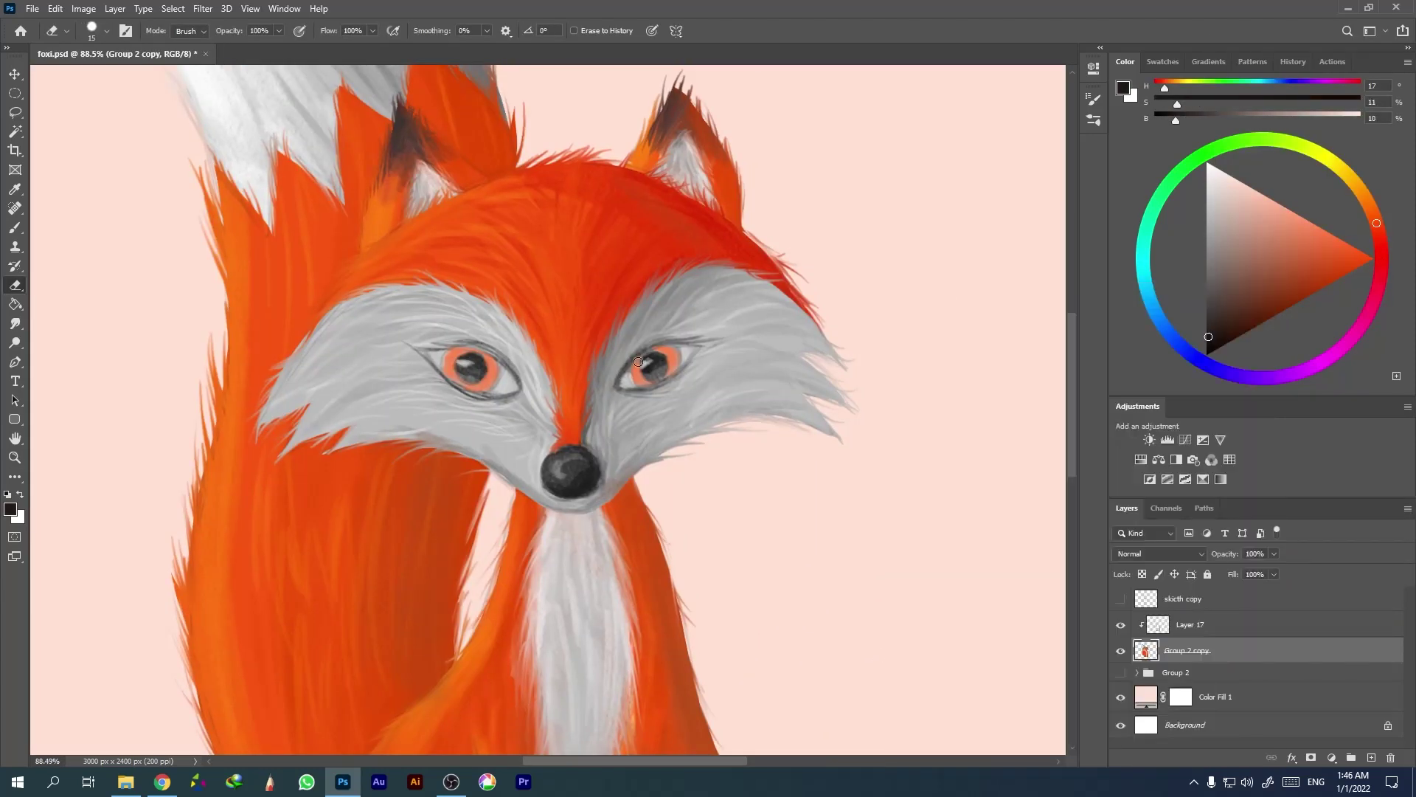
pyautogui.press('b')
pyautogui.rightClick(1043, 627)
pyautogui.doubleClick(1043, 627)
pyautogui.scroll(3, 701, 379)
# Darken the eyelid line and paint dark eyelashes around the right eye.
pyautogui.moveTo(590, 395)
pyautogui.mouseDown()
pyautogui.moveTo(683, 339)
pyautogui.moveTo(627, 402)
pyautogui.mouseUp()
pyautogui.moveTo(679, 335); pyautogui.dragTo(773, 317)
pyautogui.moveTo(602, 362); pyautogui.dragTo(693, 314)
pyautogui.moveTo(730, 347); pyautogui.dragTo(627, 405)
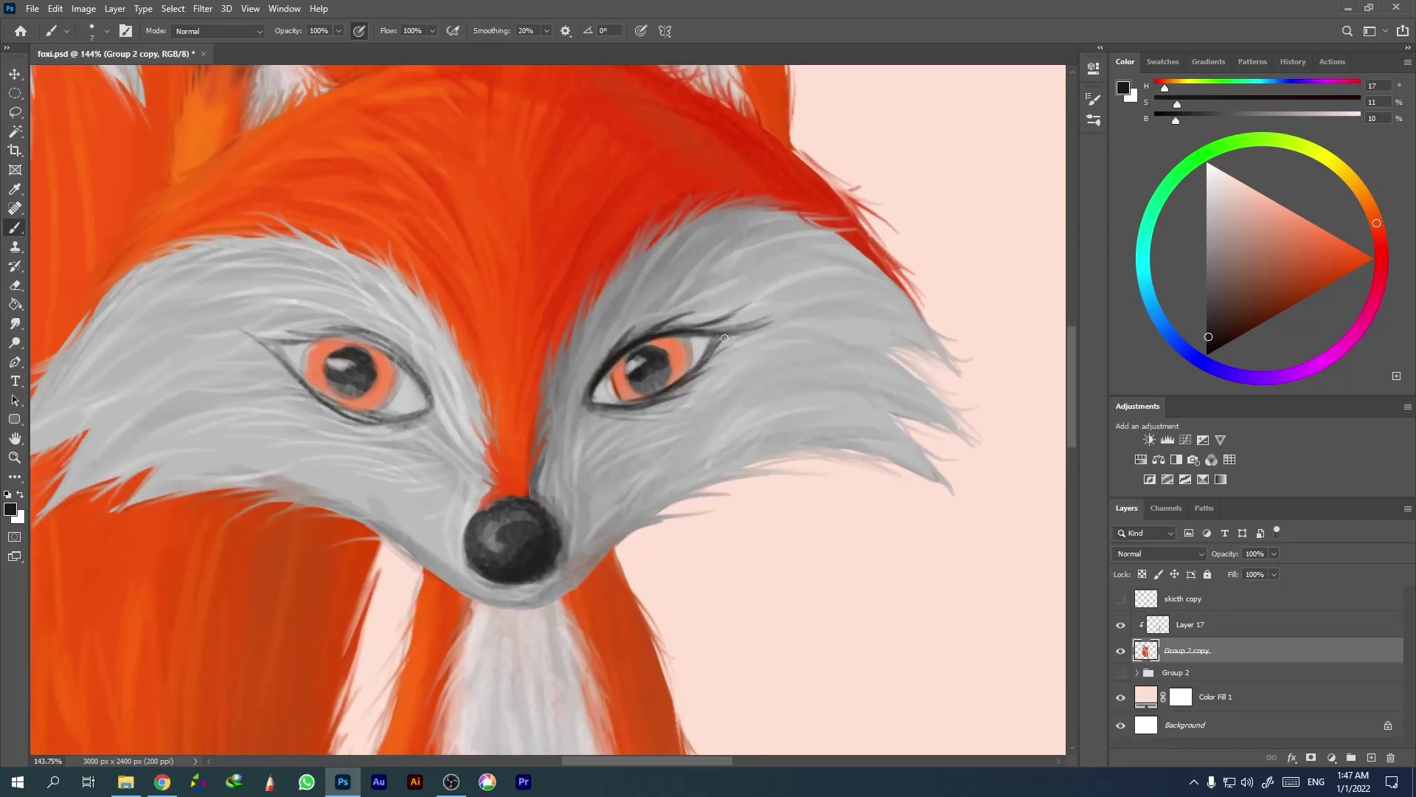
# Add clipped Layer 18, lasso-select around the left eye and touch it up with Smudge.
pyautogui.press('l')
pyautogui.hotkey('ctrl', 'shift', 'alt', 'n')
pyautogui.moveTo(192, 288); pyautogui.dragTo(363, 316)
pyautogui.hotkey('ctrl', '-')
pyautogui.hotkey('ctrl', '-')
pyautogui.hotkey('ctrl', '-')
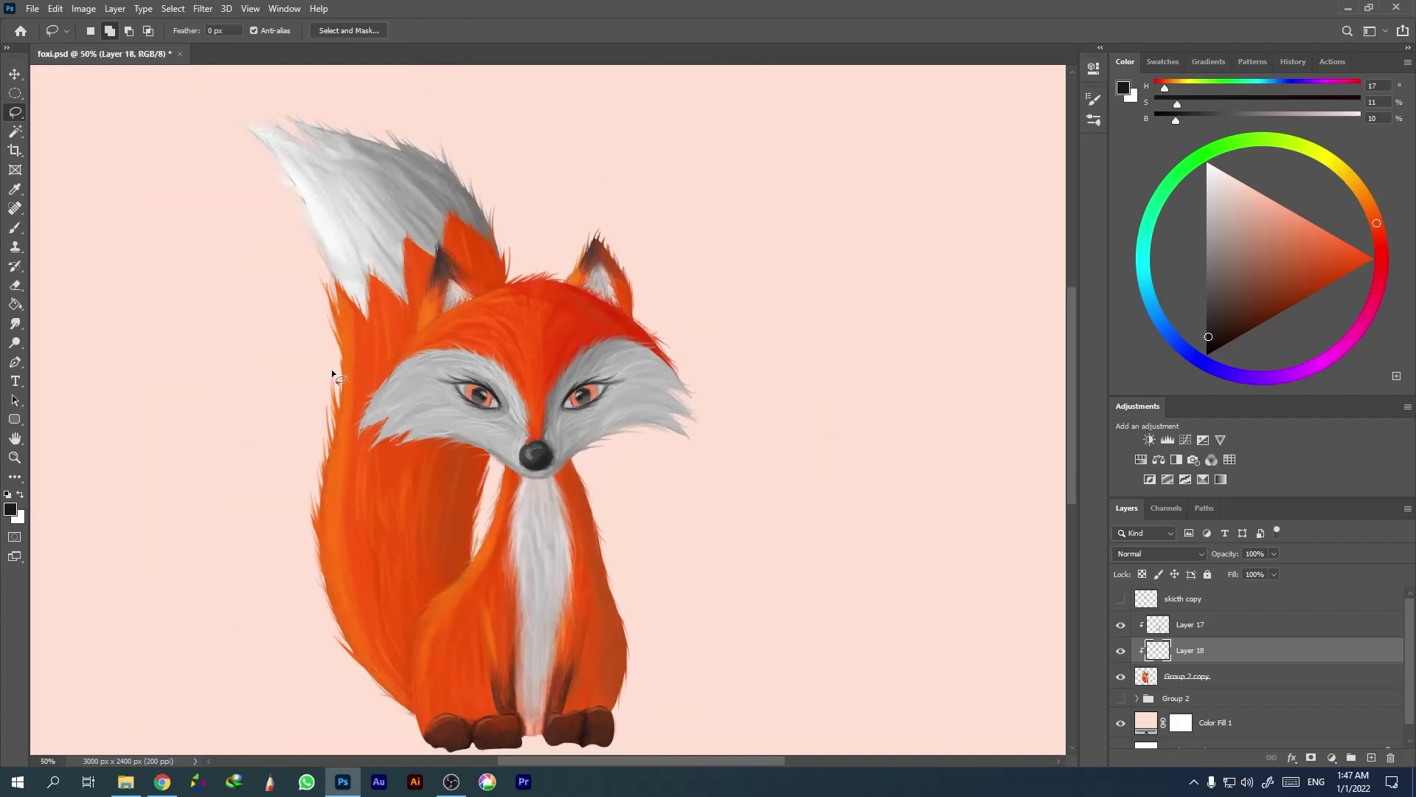
pyautogui.hotkey('ctrl', '+')
pyautogui.hotkey('ctrl', '+')
pyautogui.press('r')
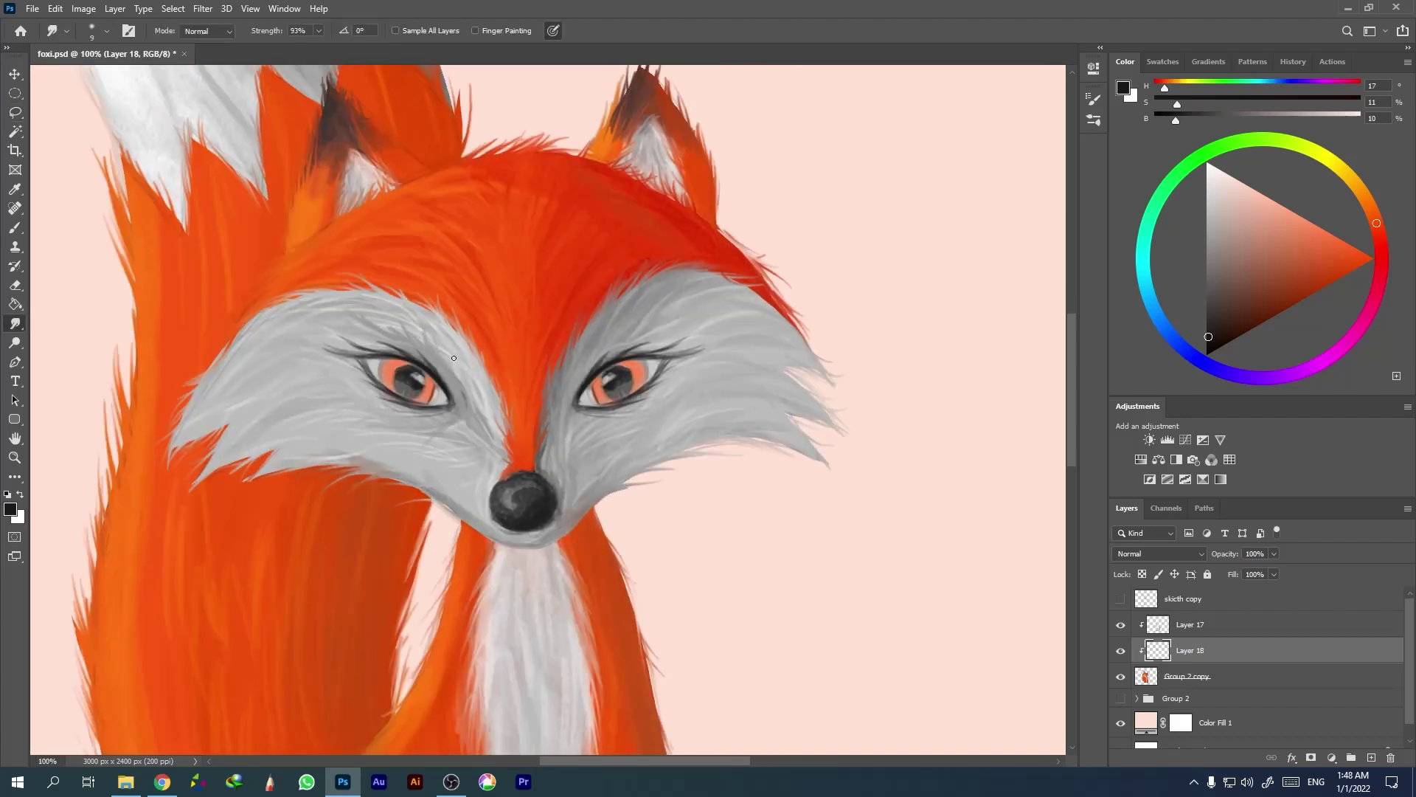
pyautogui.hotkey('ctrl', '0')
# On a new Layer 19, paint a grey ground shadow beneath the fox.
pyautogui.hotkey('ctrl', 'shift', 'alt', 'n')
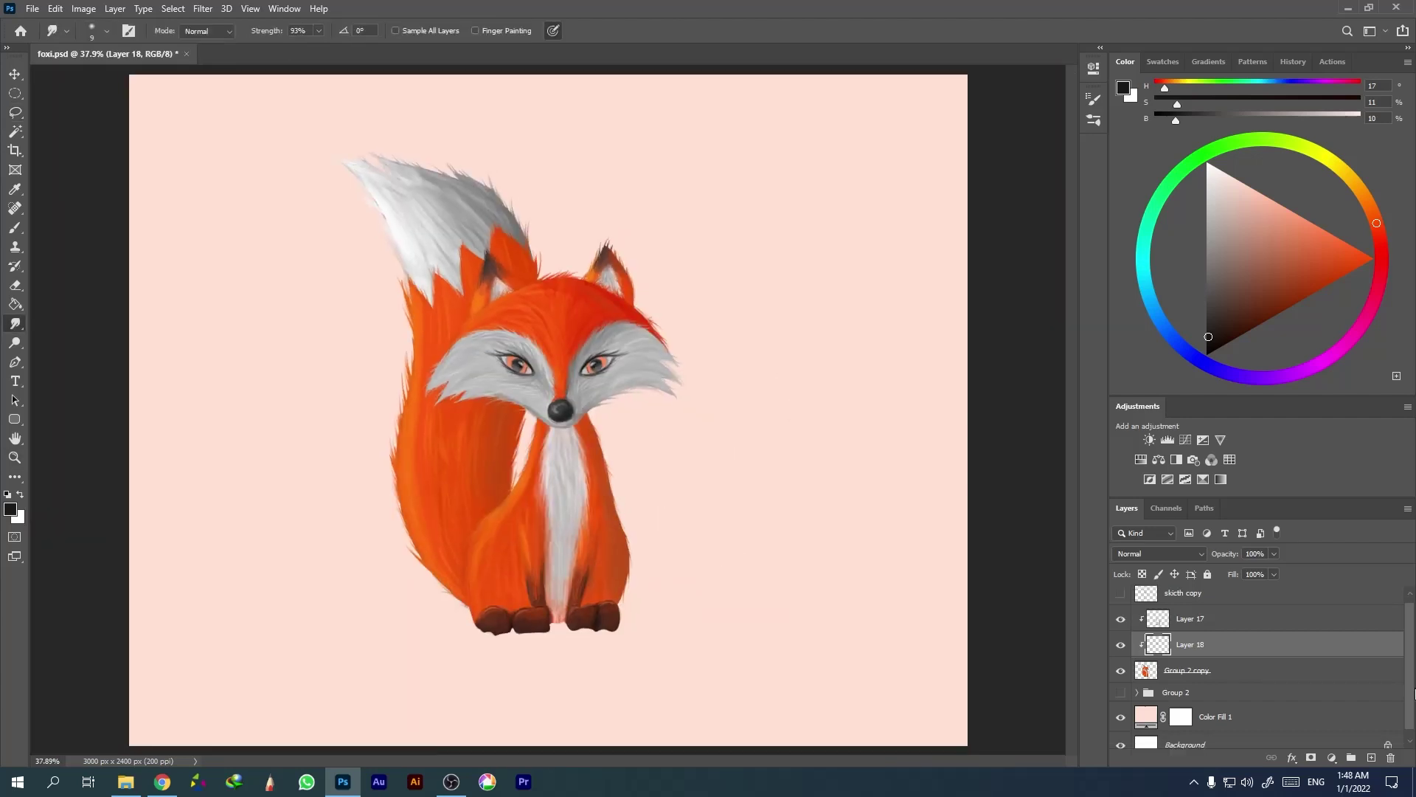
pyautogui.press('b')
pyautogui.rightClick(767, 420)
pyautogui.moveTo(295, 612)
pyautogui.mouseDown()
pyautogui.moveTo(821, 607)
pyautogui.moveTo(568, 689)
pyautogui.moveTo(127, 680)
pyautogui.moveTo(295, 620)
pyautogui.mouseUp()
# Darken the ground right of the fox's feet and add another layer above.
pyautogui.moveTo(635, 624); pyautogui.dragTo(856, 612)
pyautogui.hotkey('ctrl', 'shift', 'alt', 'n')
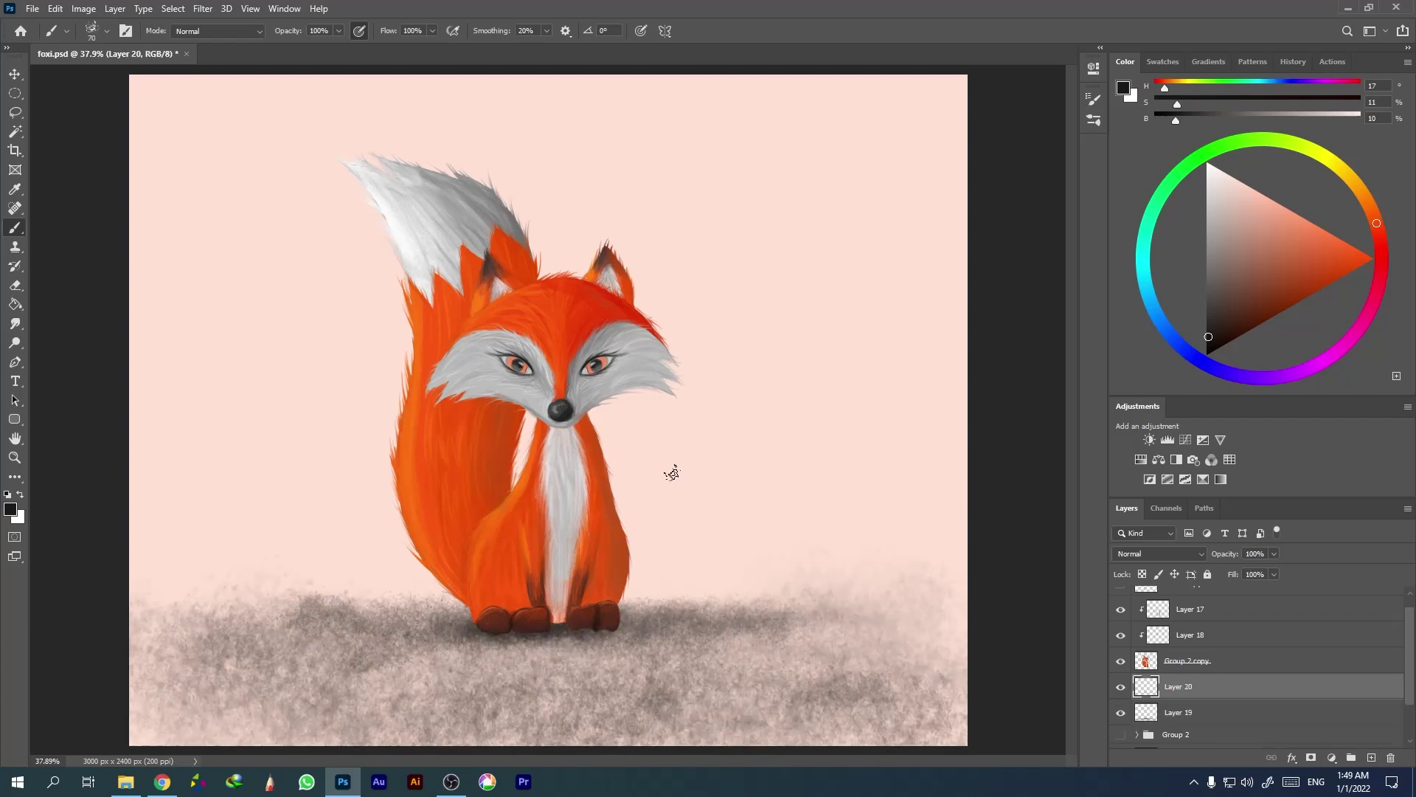
pyautogui.rightClick(774, 281)
# Set the gradient's first colour stop to teal.
pyautogui.press('Escape')
pyautogui.press('g')
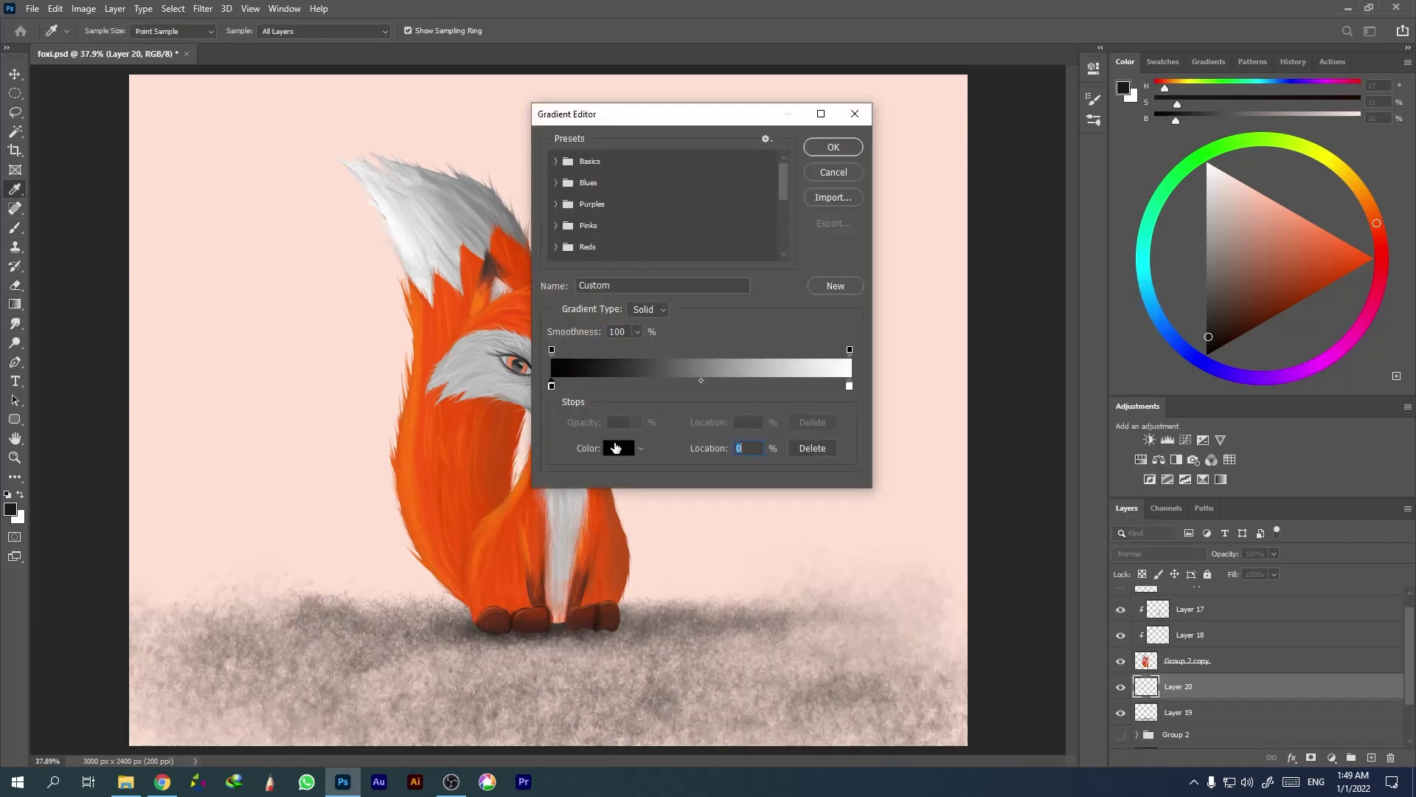
pyautogui.click(148, 31)
pyautogui.doubleClick(551, 385)
pyautogui.click(1051, 208)
pyautogui.click(1259, 198)
pyautogui.click(833, 146)
# Draw a teal radial glow from the centre and blend it in Color mode.
pyautogui.moveTo(617, 427); pyautogui.dragTo(1019, 253)
pyautogui.hotkey('ctrl', 'z')
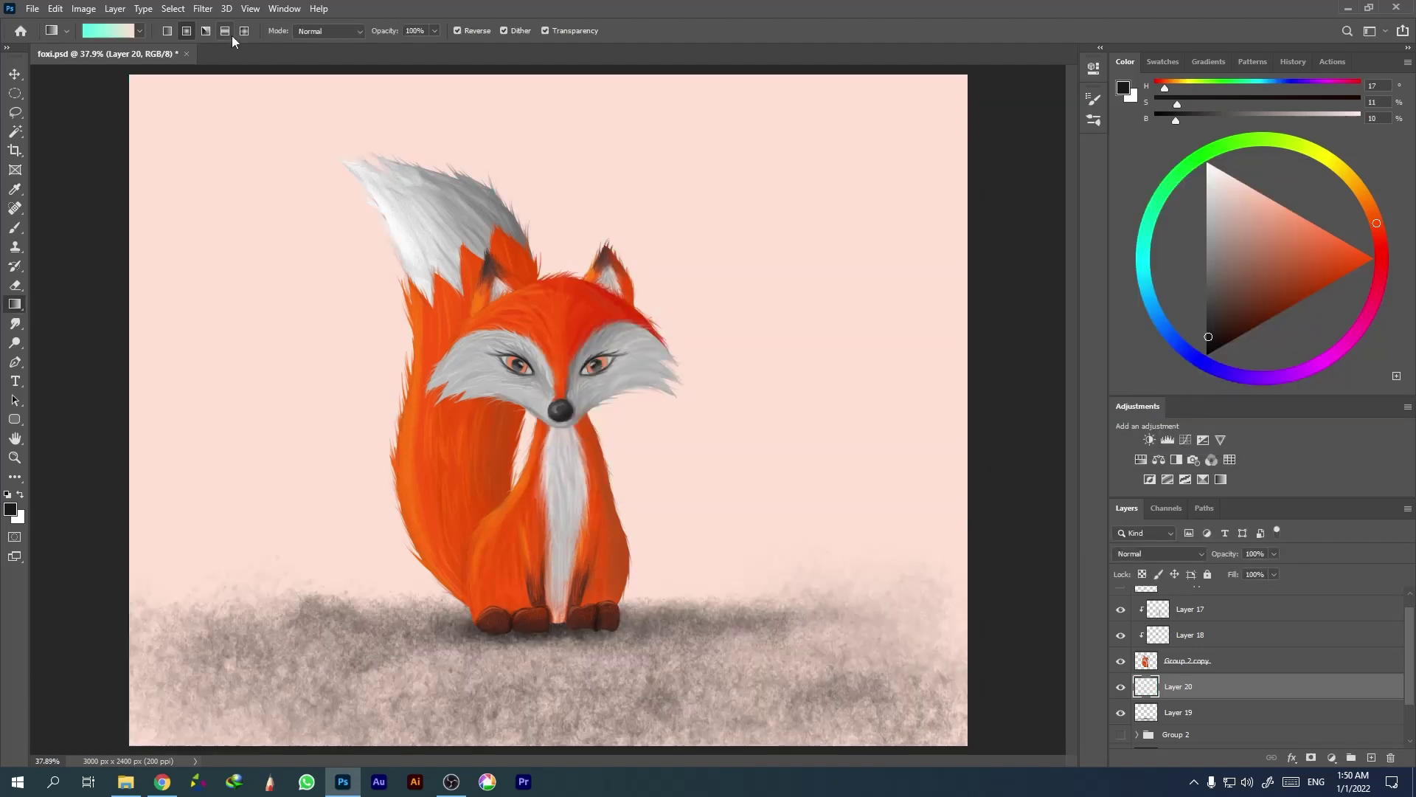
pyautogui.moveTo(532, 486); pyautogui.dragTo(647, 429)
pyautogui.click(1158, 553)
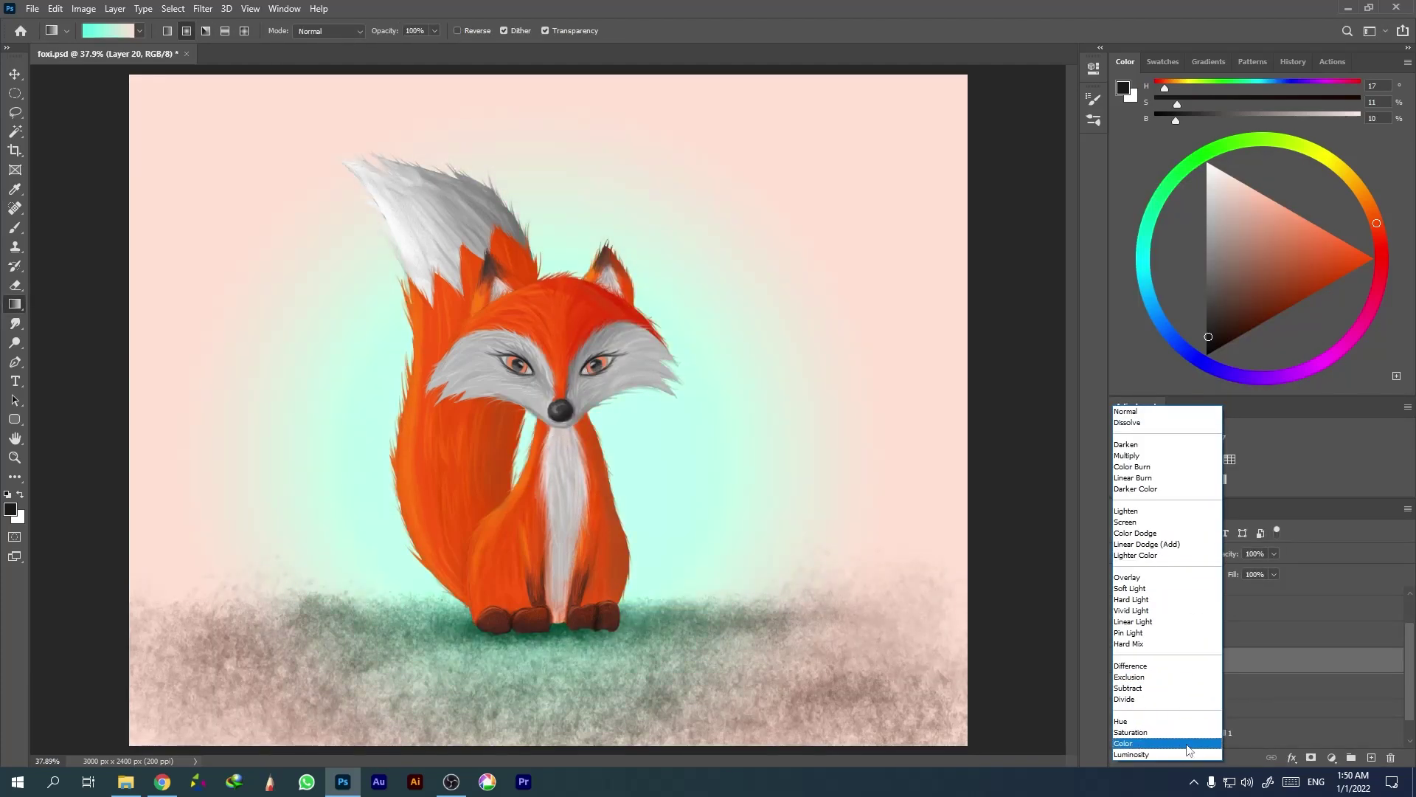
pyautogui.click(1188, 750)
pyautogui.scroll(2, 1254, 664)
# Merge visible layers and lower the exposure to -0.55 in Camera Raw.
pyautogui.hotkey('ctrl', 'shift', 'e')
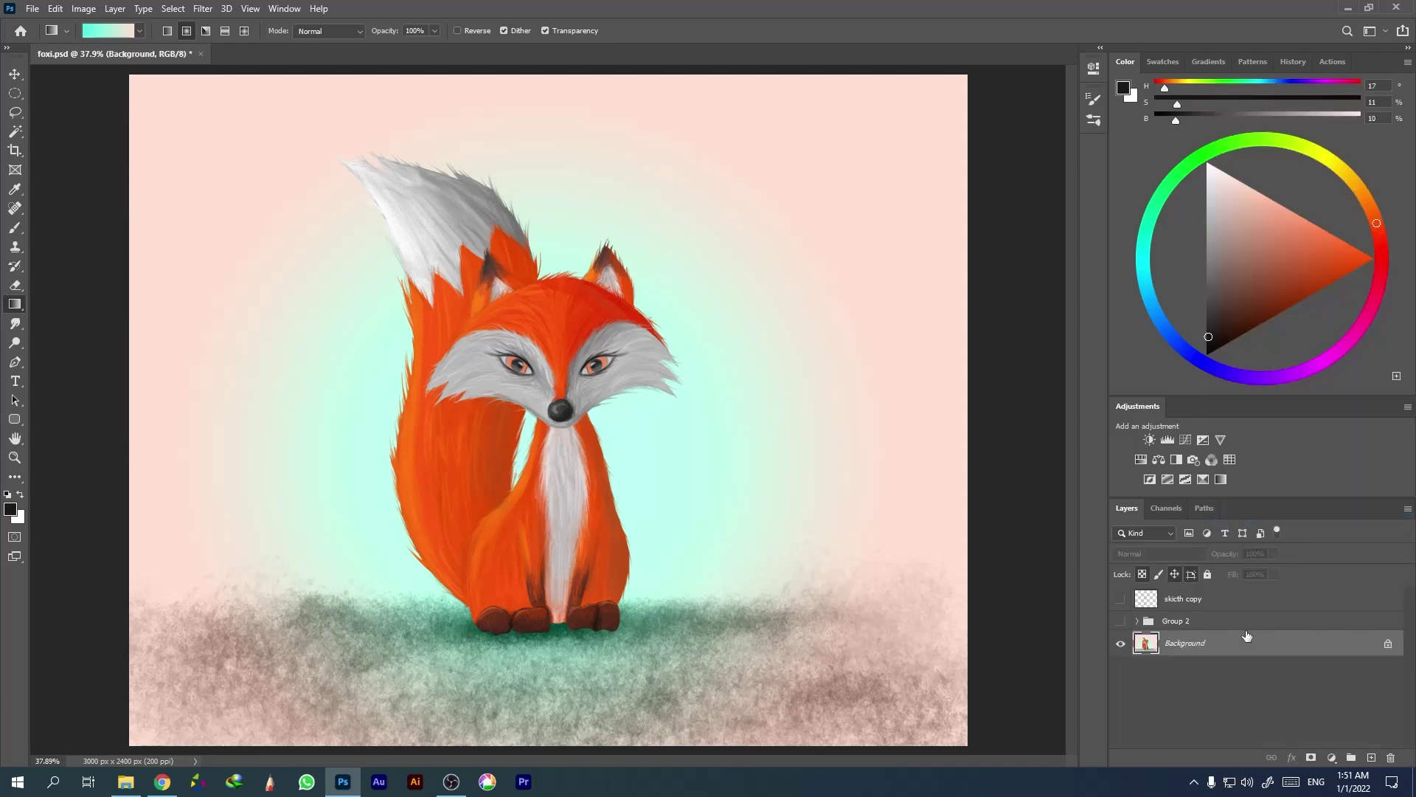
pyautogui.hotkey('ctrl', 'shift', 'a')
pyautogui.moveTo(1170, 345); pyautogui.dragTo(1162, 348)
pyautogui.press('Return')
# Shift the colour balance toward blue and green, and set Layer 20 to Subtract.
pyautogui.click(956, 191)
pyautogui.moveTo(949, 169); pyautogui.dragTo(933, 169)
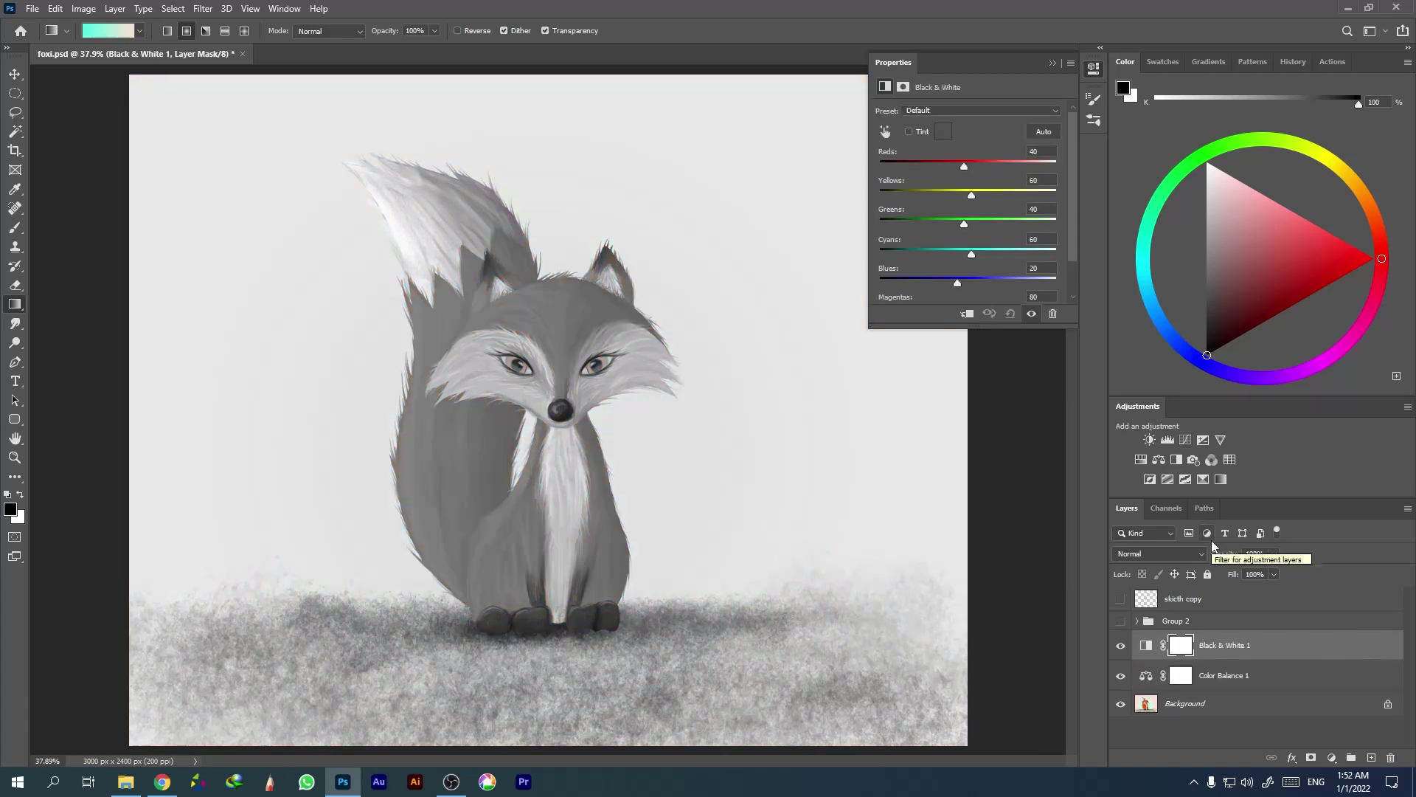
pyautogui.scroll(-1, 1166, 648)
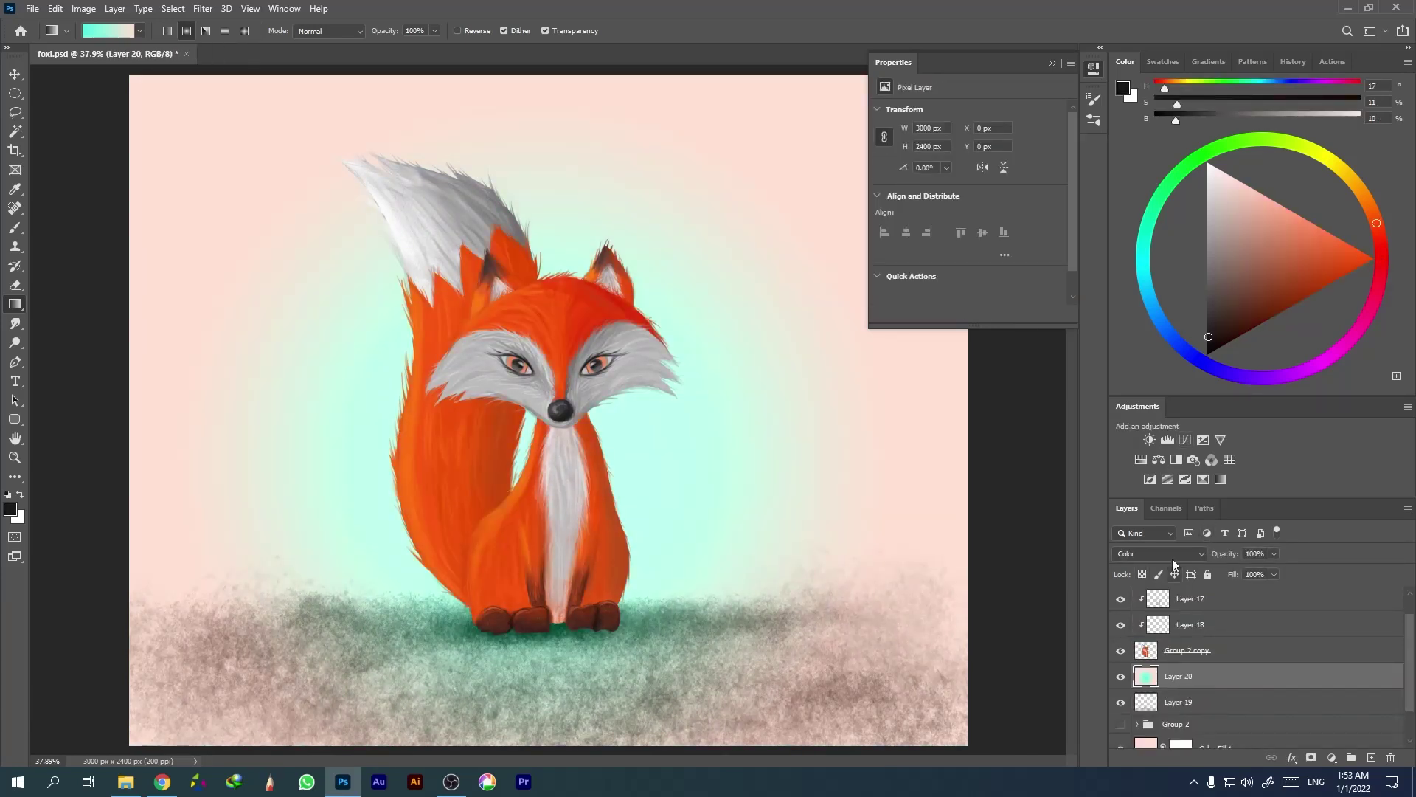
pyautogui.click(1160, 553)
pyautogui.click(1174, 677)
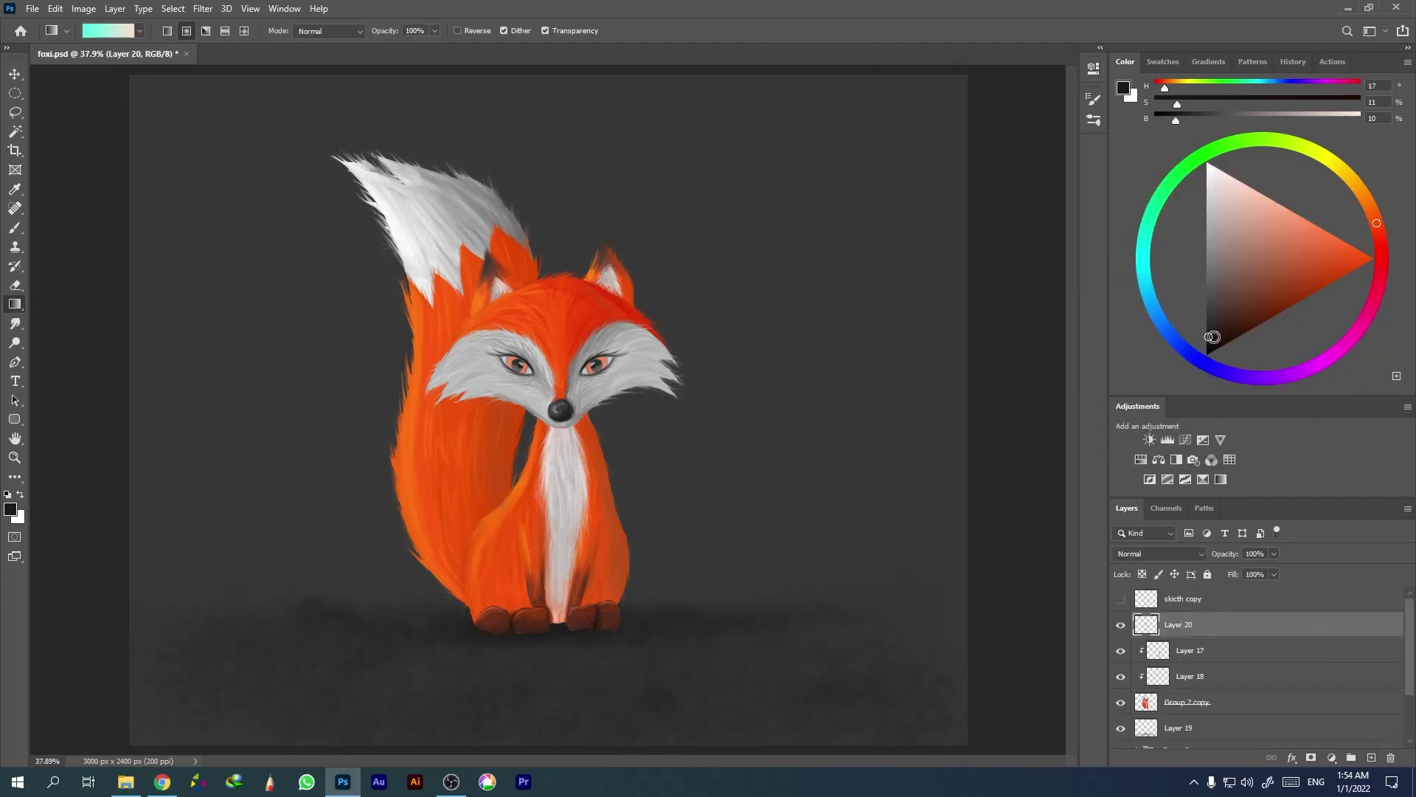
pyautogui.press('b')
pyautogui.rightClick(775, 277)
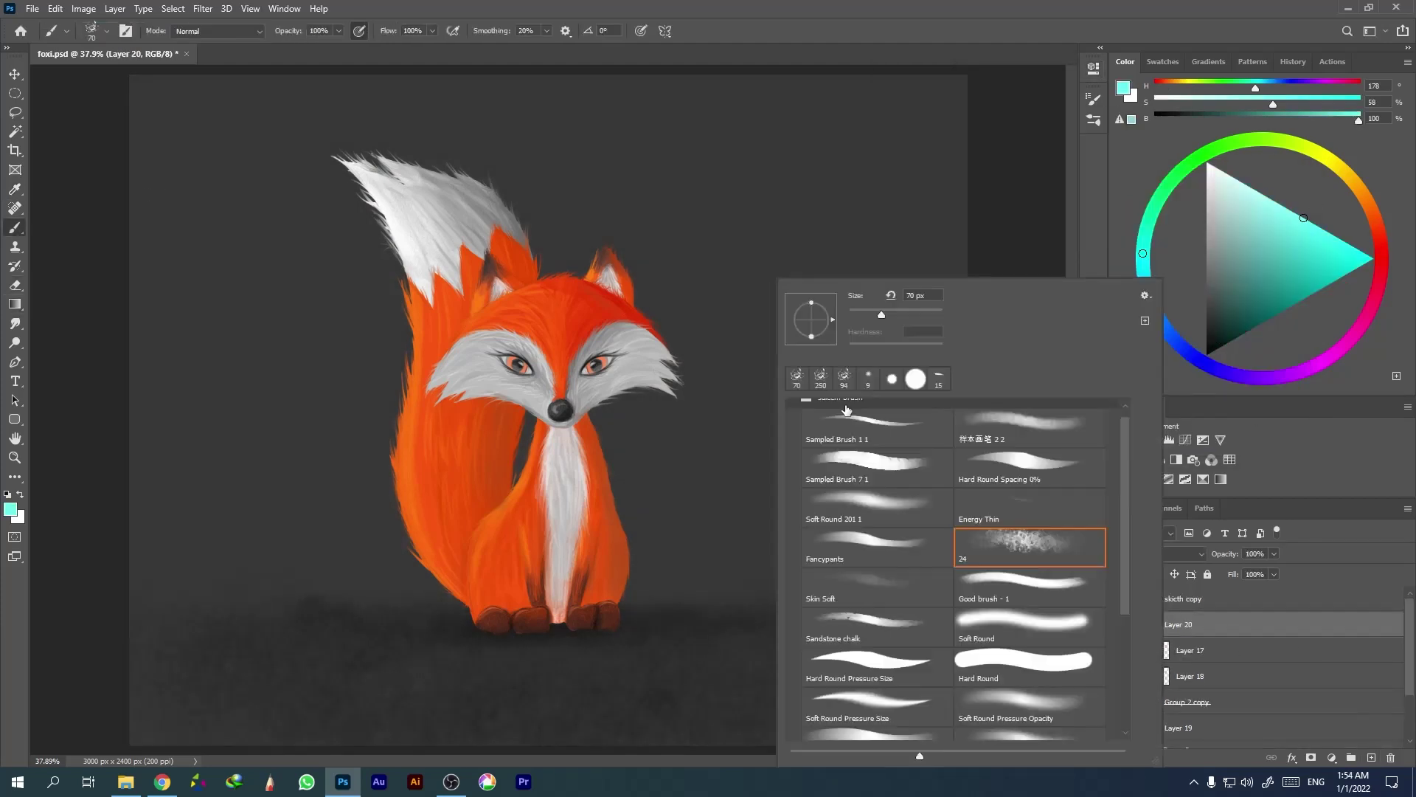
# Paint a soft cyan glow top-right, then add clipped Layer 21 for rim light.
pyautogui.moveTo(948, 95); pyautogui.dragTo(854, 126)
pyautogui.click(1246, 650)
pyautogui.hotkey('ctrl', 'shift', 'alt', 'n')
pyautogui.click(1160, 553)
pyautogui.click(1151, 534)
pyautogui.moveTo(1224, 553); pyautogui.dragTo(1210, 554)
pyautogui.press('[')
pyautogui.press('[')
pyautogui.press('[')
pyautogui.press('[')
pyautogui.press('[')
pyautogui.press('[')
# Keep Layer 21 at Normal blending and paint cyan rim light along the left chest and right leg.
pyautogui.click(1160, 553)
pyautogui.click(1132, 754)
pyautogui.click(1160, 553)
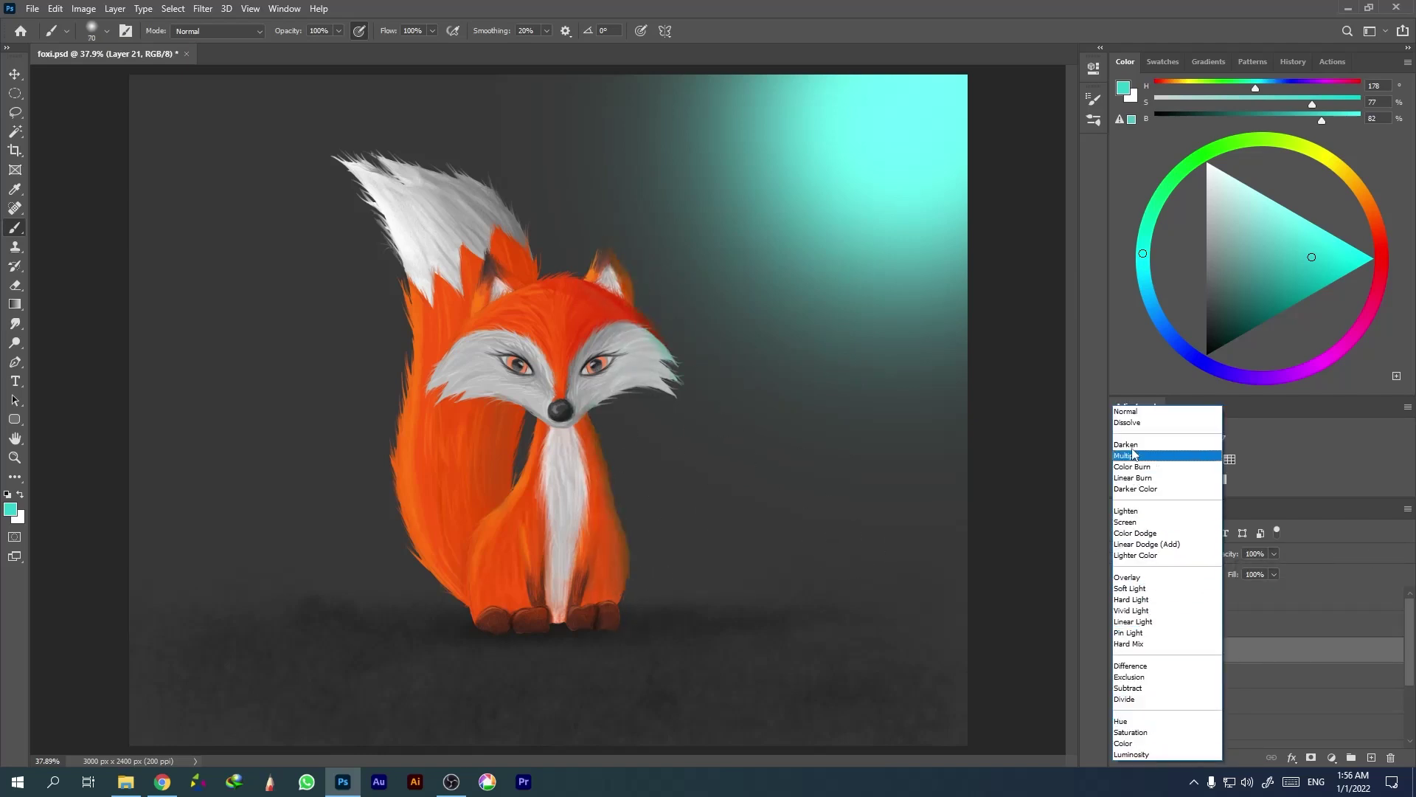
pyautogui.click(1125, 410)
pyautogui.moveTo(519, 418); pyautogui.dragTo(510, 486)
pyautogui.moveTo(629, 537); pyautogui.dragTo(618, 627)
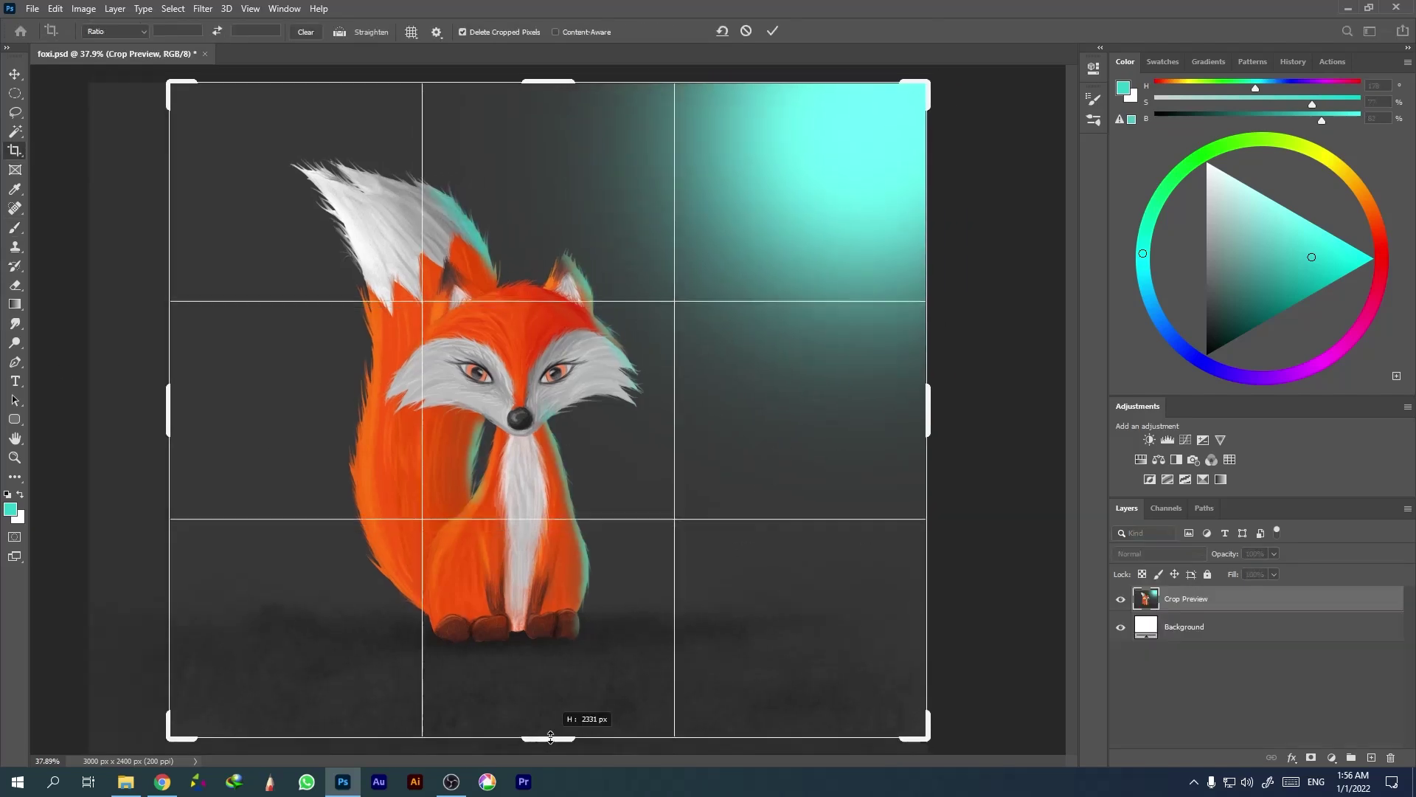